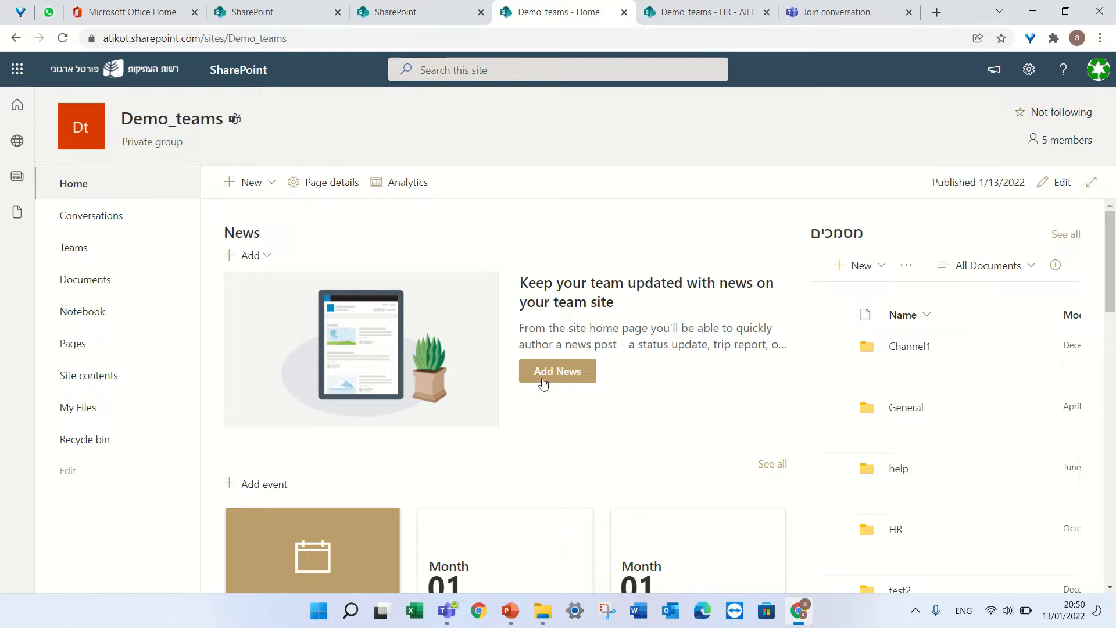
Step: Create a new document library named 'Demo - Ami' on the Demo_teams site
left_click(243, 182)
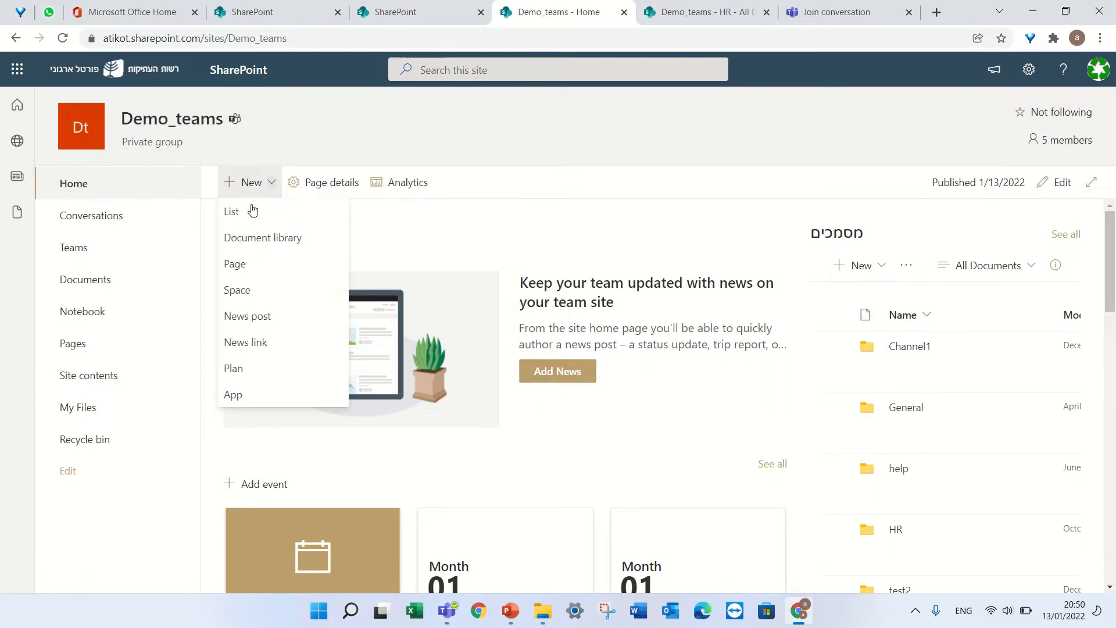
left_click(262, 239)
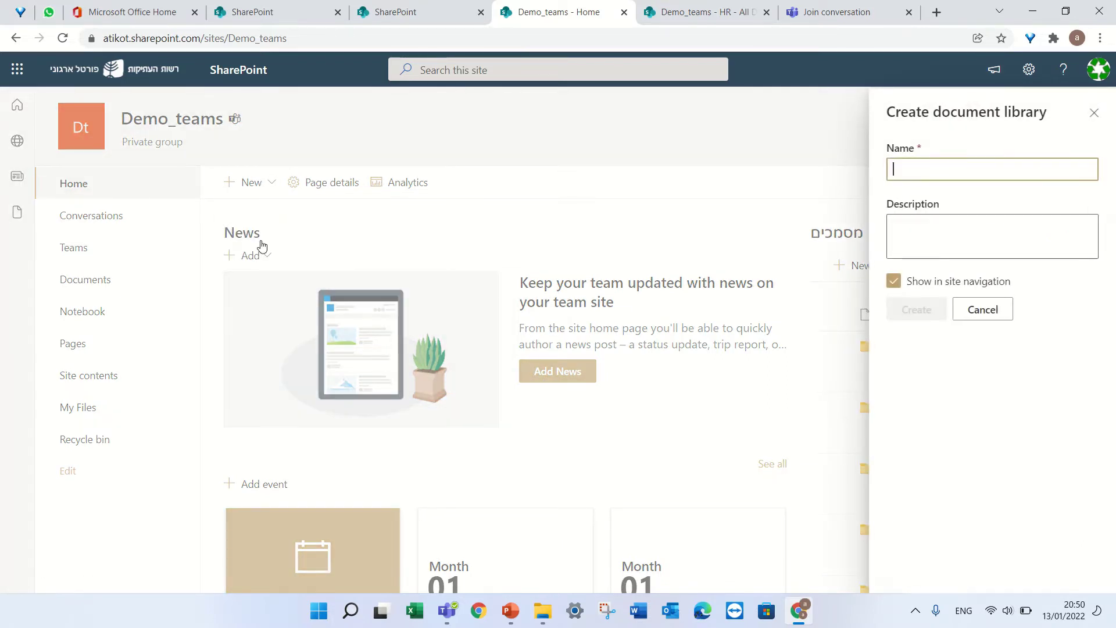
type("Demo")
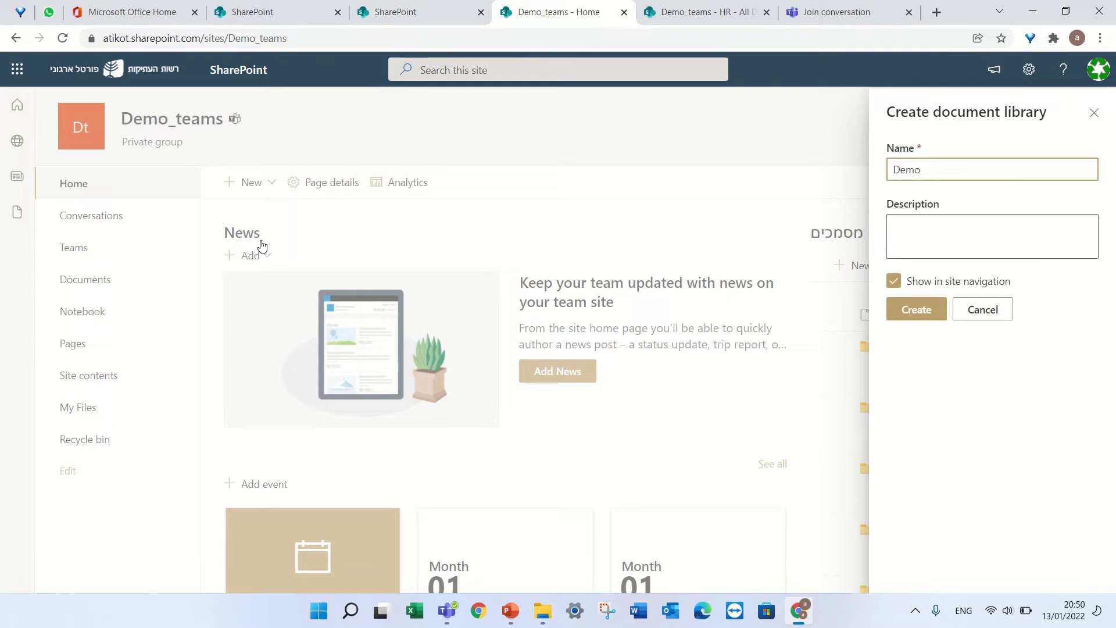
type(" - Ami")
left_click(917, 312)
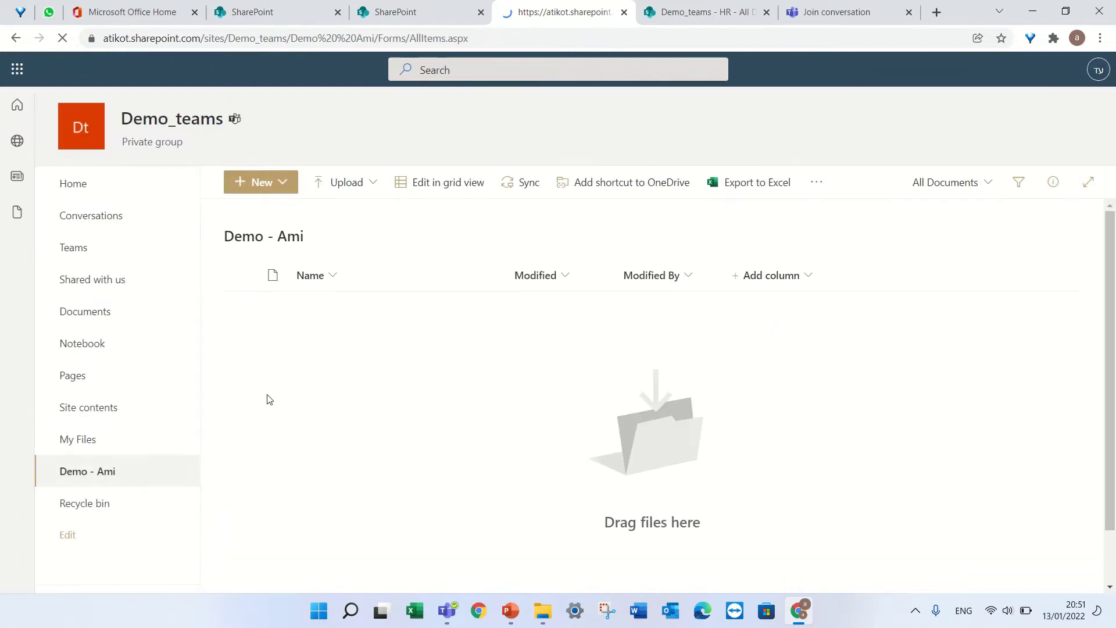
Step: Create two new folders in the Demo - Ami library, named HR and IT
left_click(286, 183)
left_click(277, 211)
type("fo")
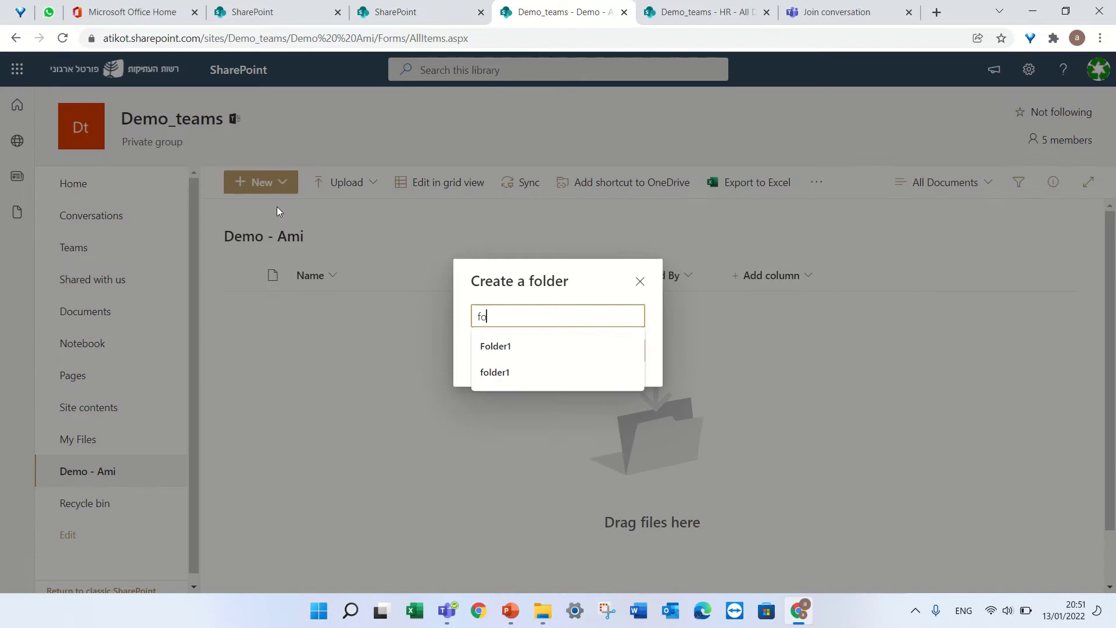
key("BackSpace")
key("BackSpace")
type("HR")
key("Return")
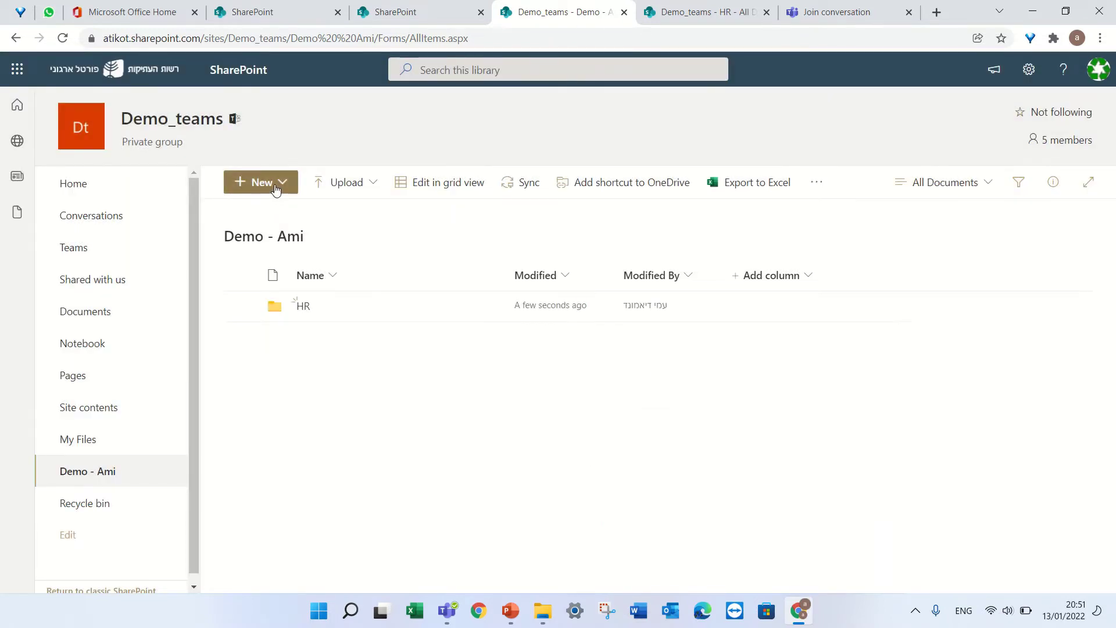
left_click(277, 187)
left_click(272, 213)
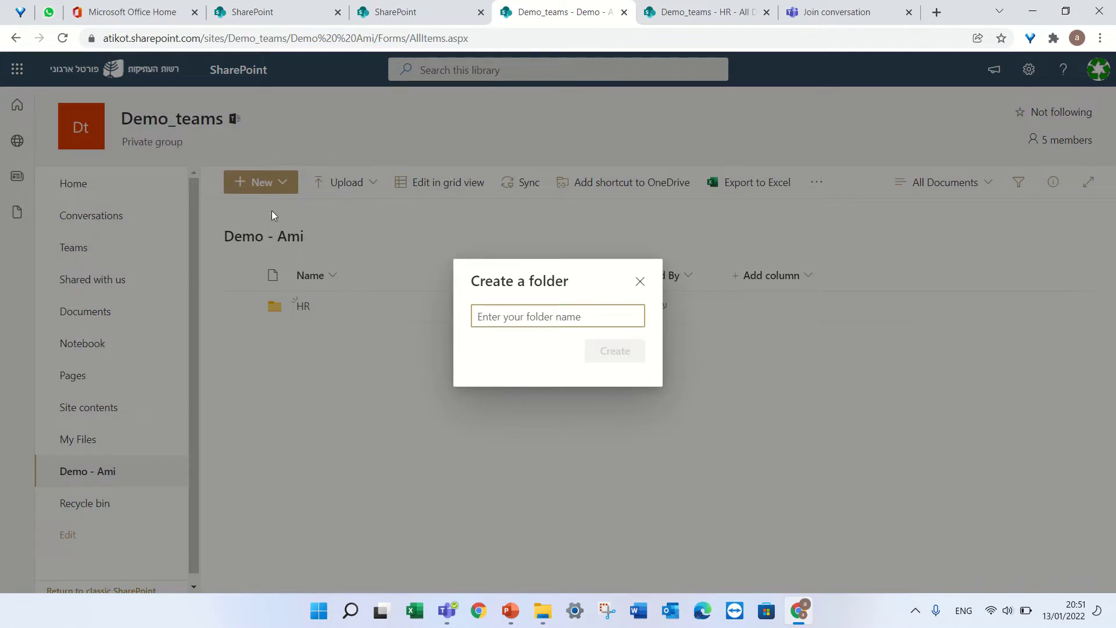
type("IT")
key("Return")
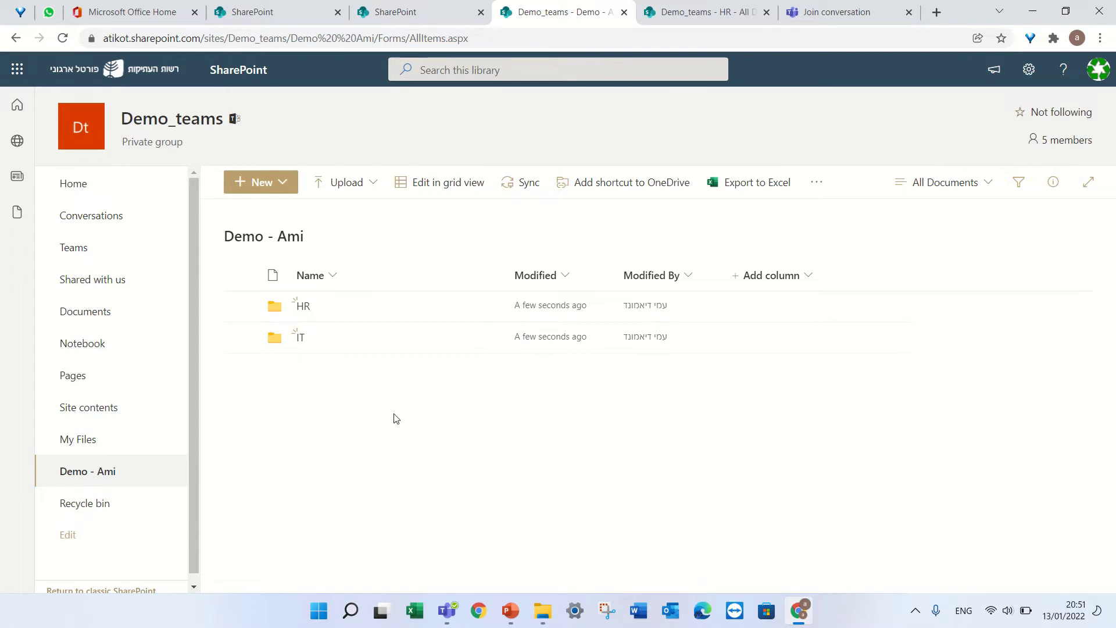
Step: Sync the Demo - Ami library to this computer, letting the browser launch OneDrive
left_click(516, 193)
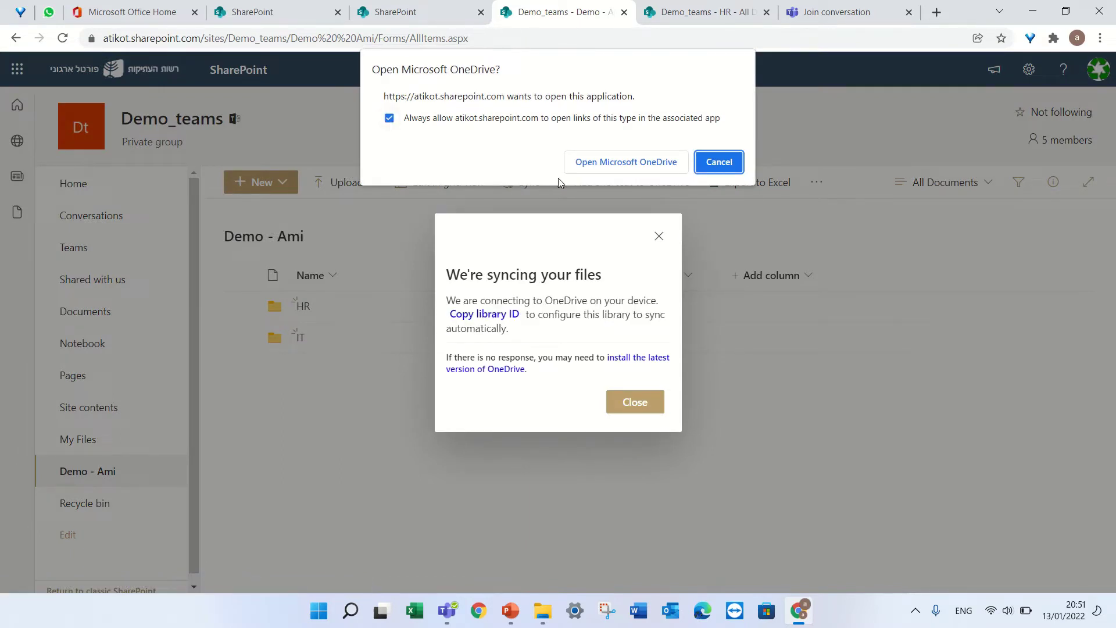
left_click(631, 170)
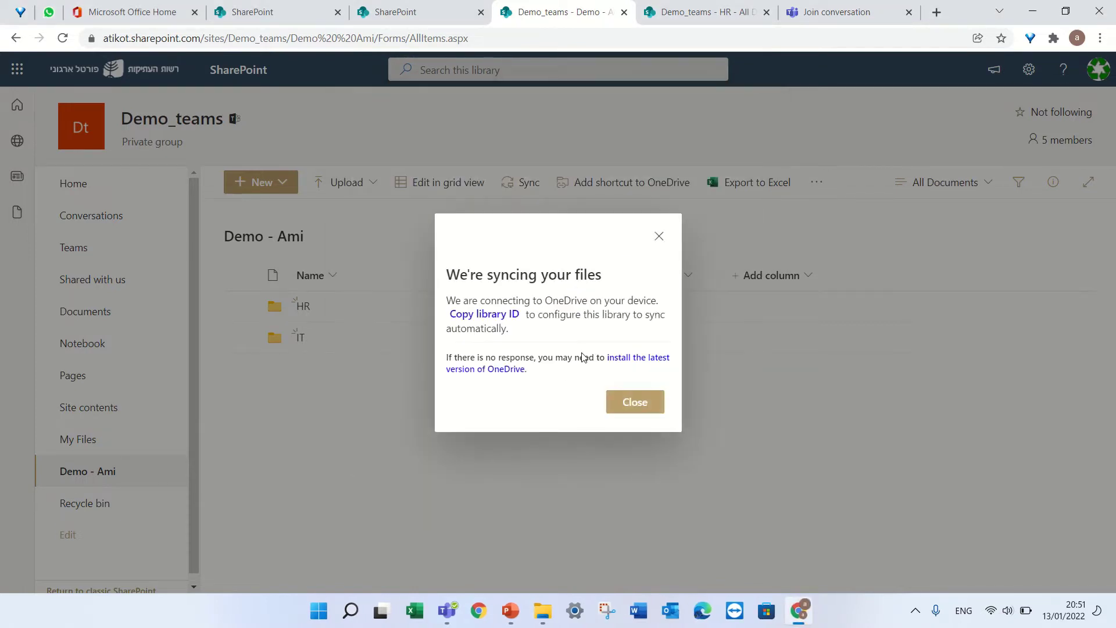
left_click(634, 401)
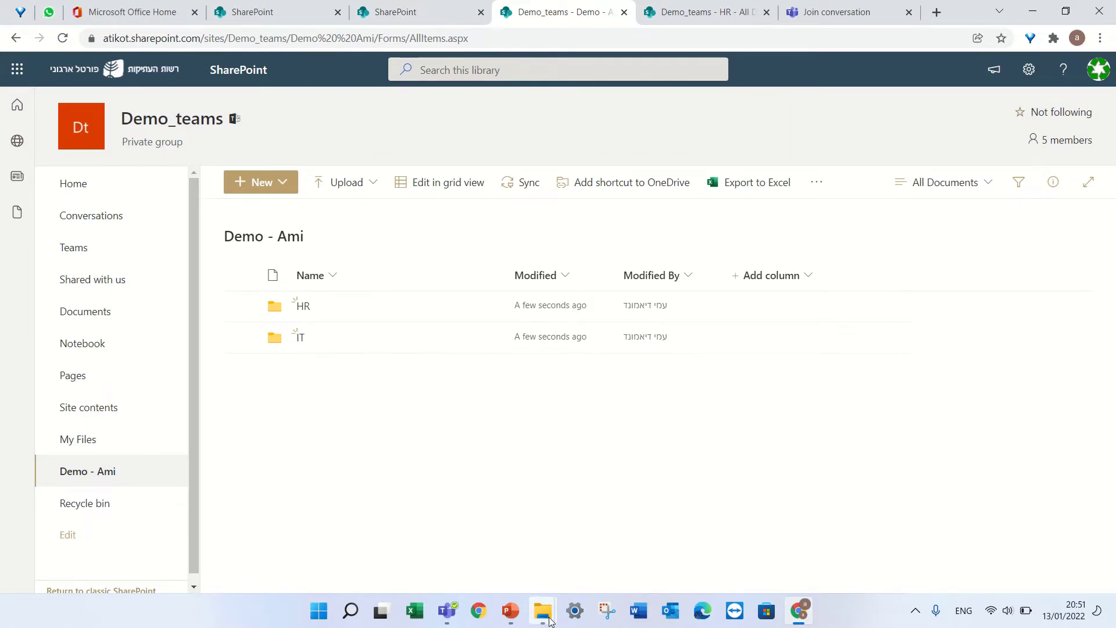
Step: Show the synced Demo_teams - Demo - Ami folder with HR and IT in the My Files Explorer window
mouse_move(547, 615)
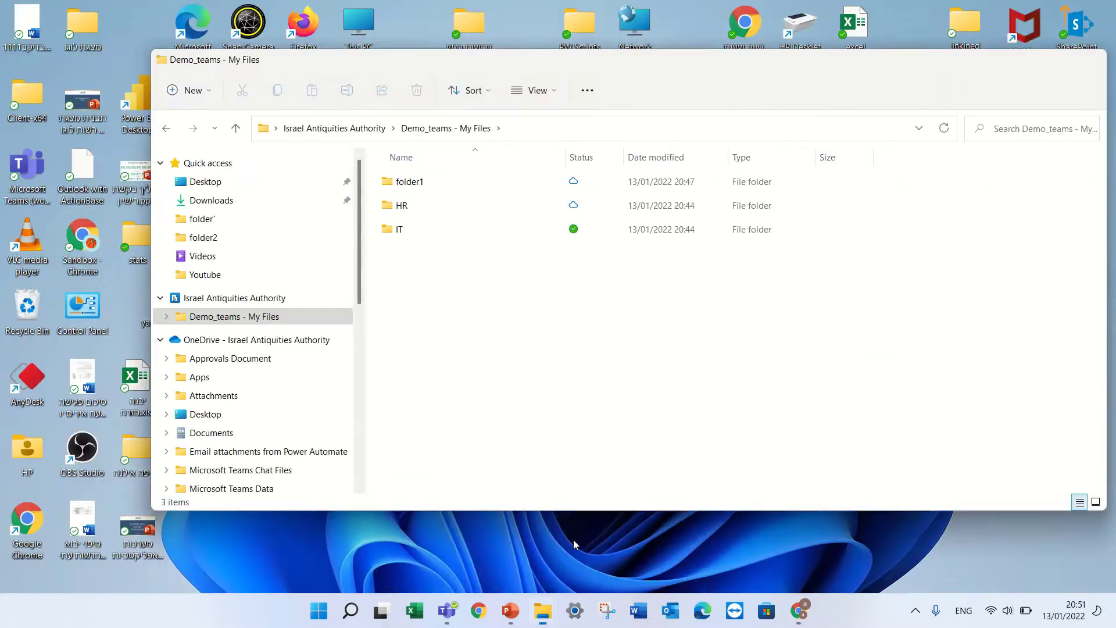
left_click(573, 539)
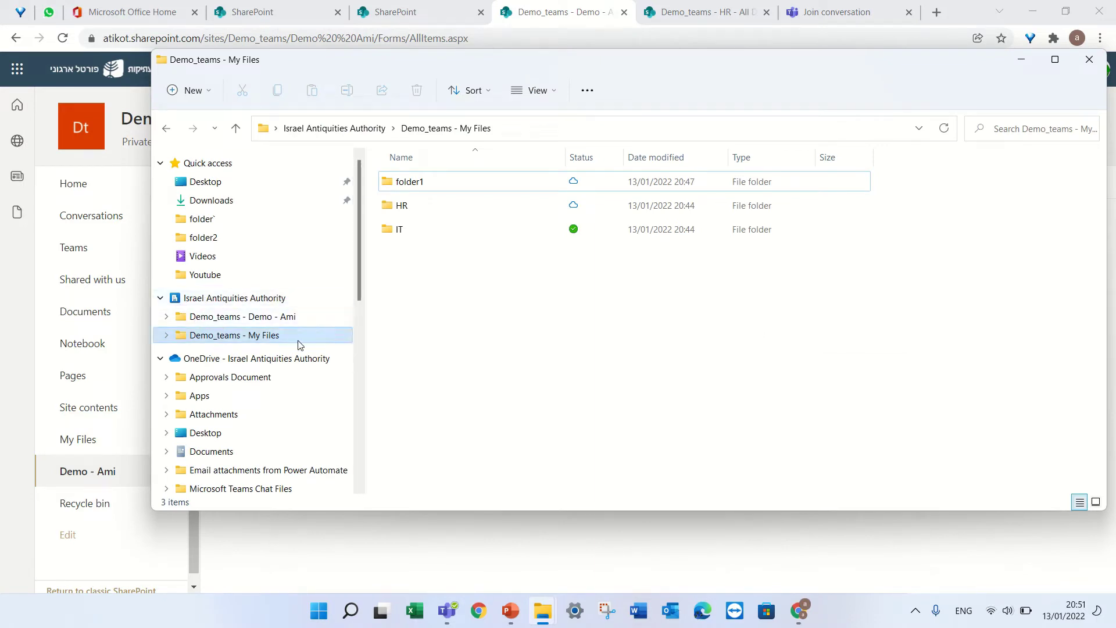
left_click(204, 319)
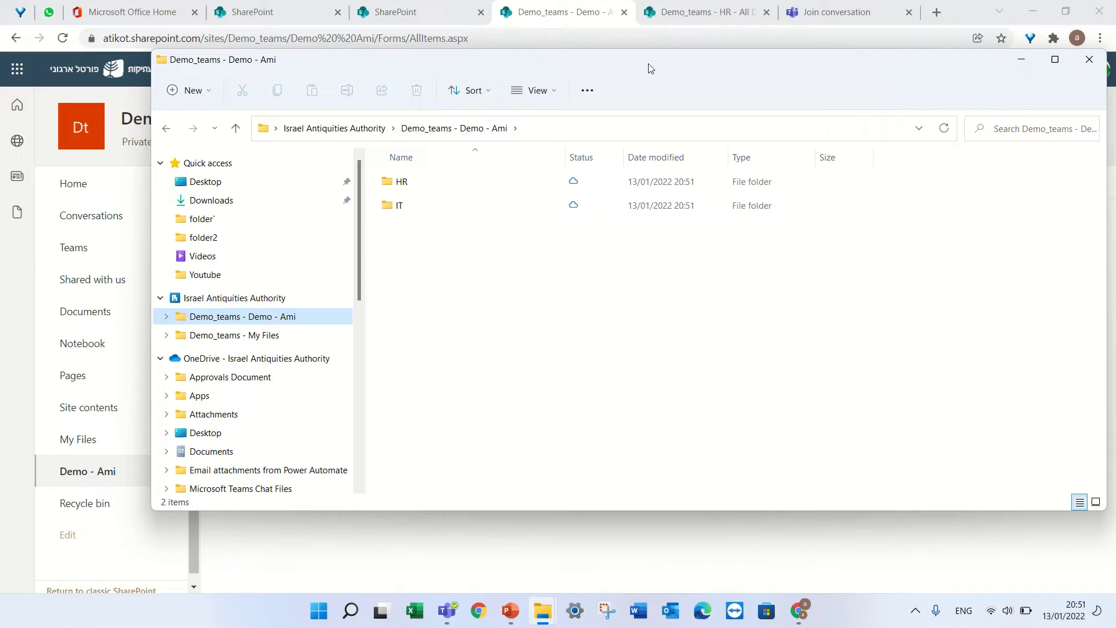
left_click_drag(652, 68, 817, 137)
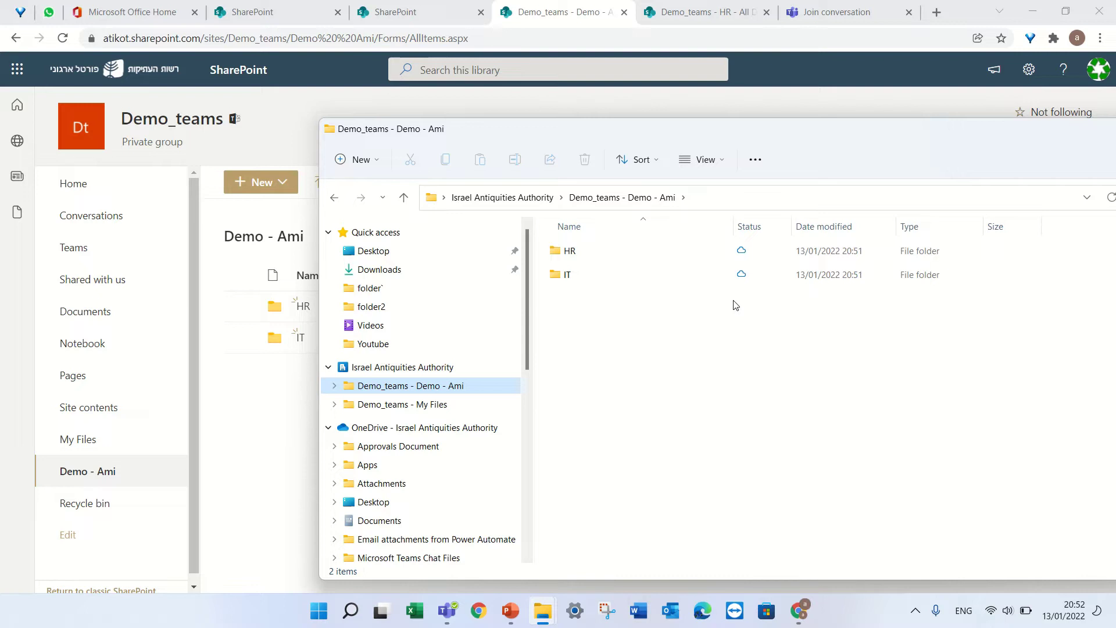
Step: Set the IT folder to always stay available on this device, leaving HR online-only
left_click(583, 280)
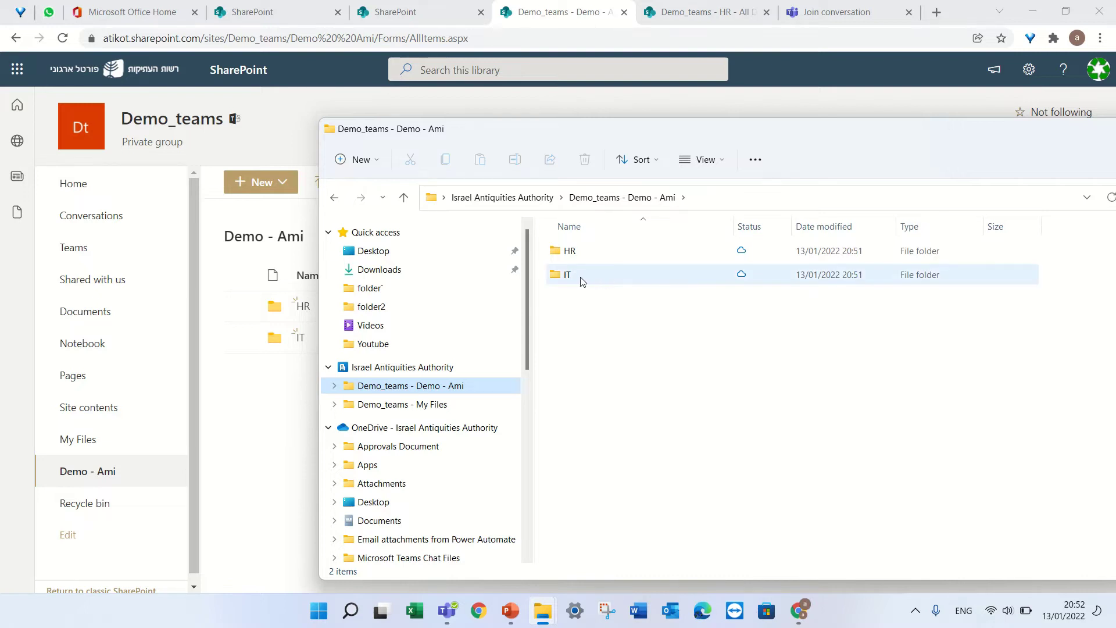
right_click(583, 280)
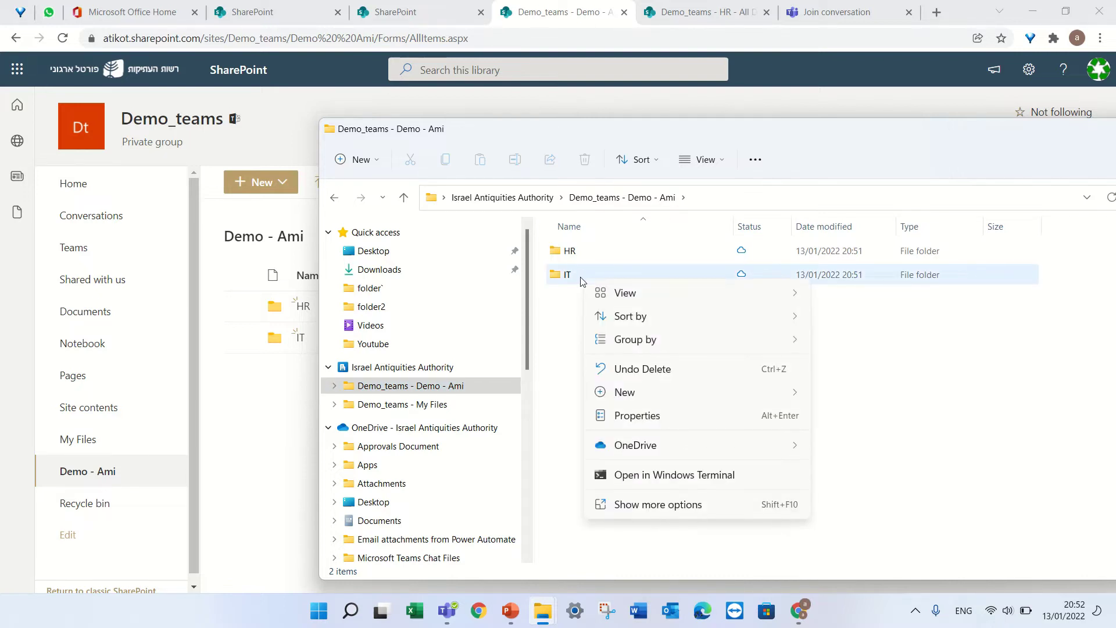
left_click(650, 505)
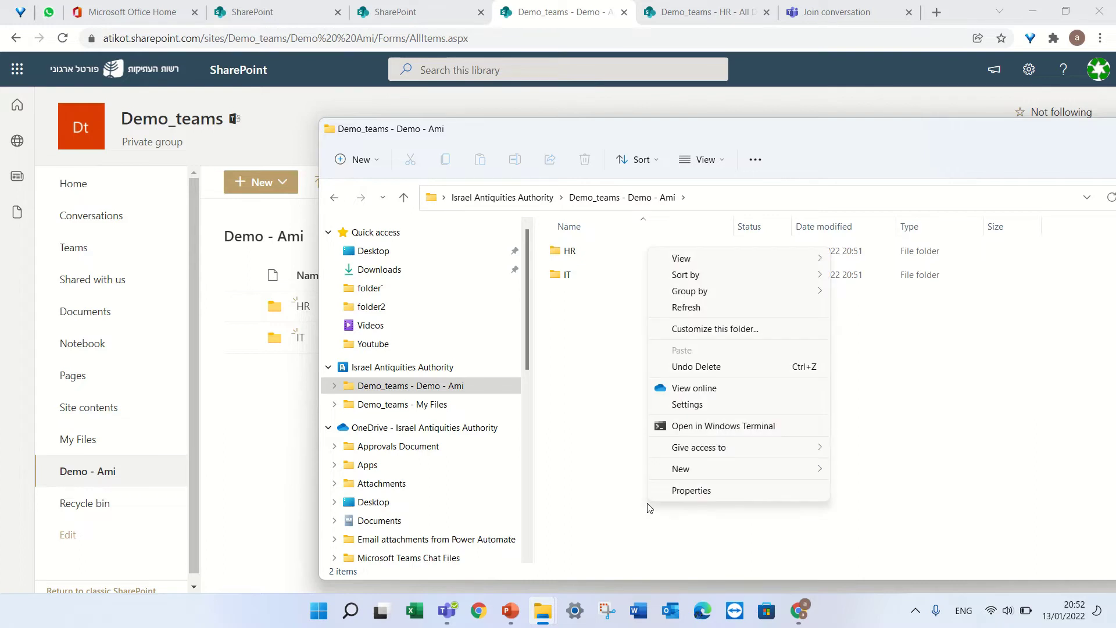
left_click(562, 277)
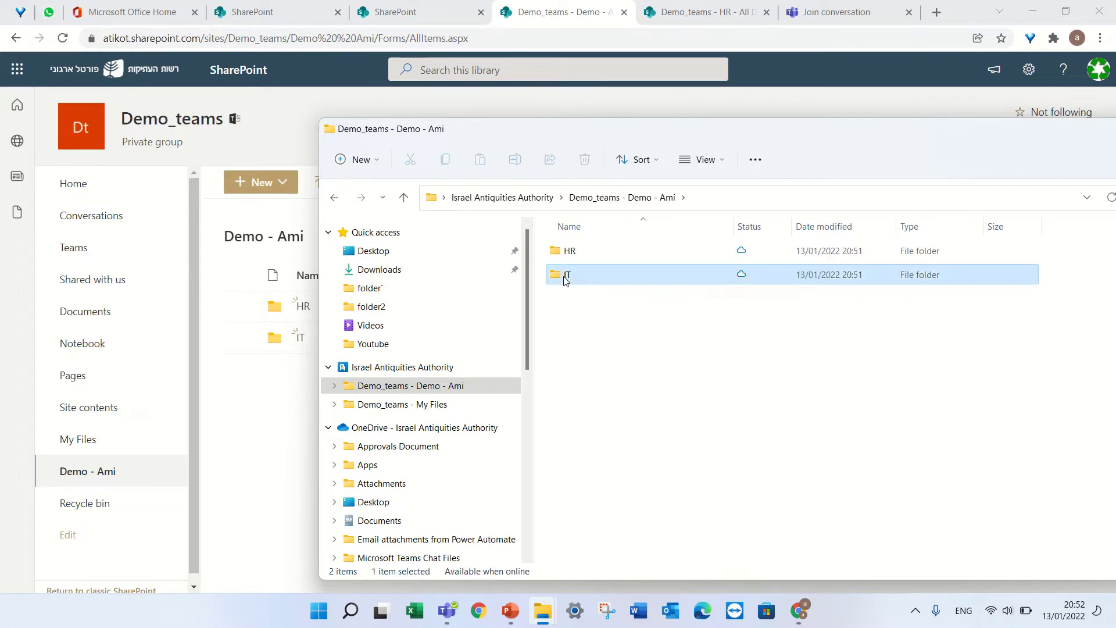
right_click(564, 276)
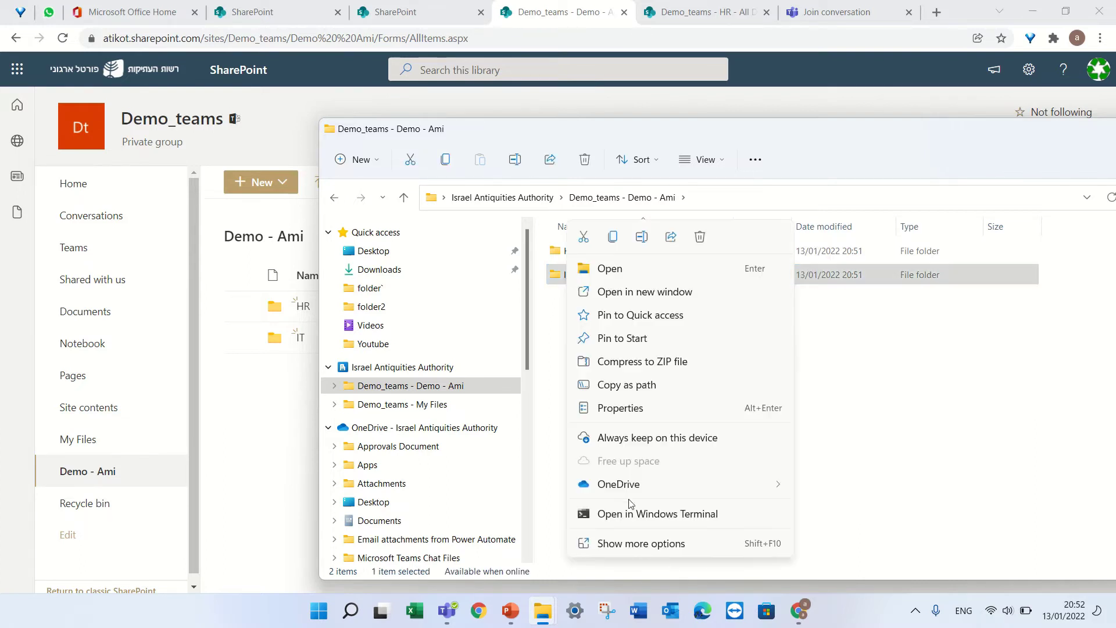
left_click(623, 543)
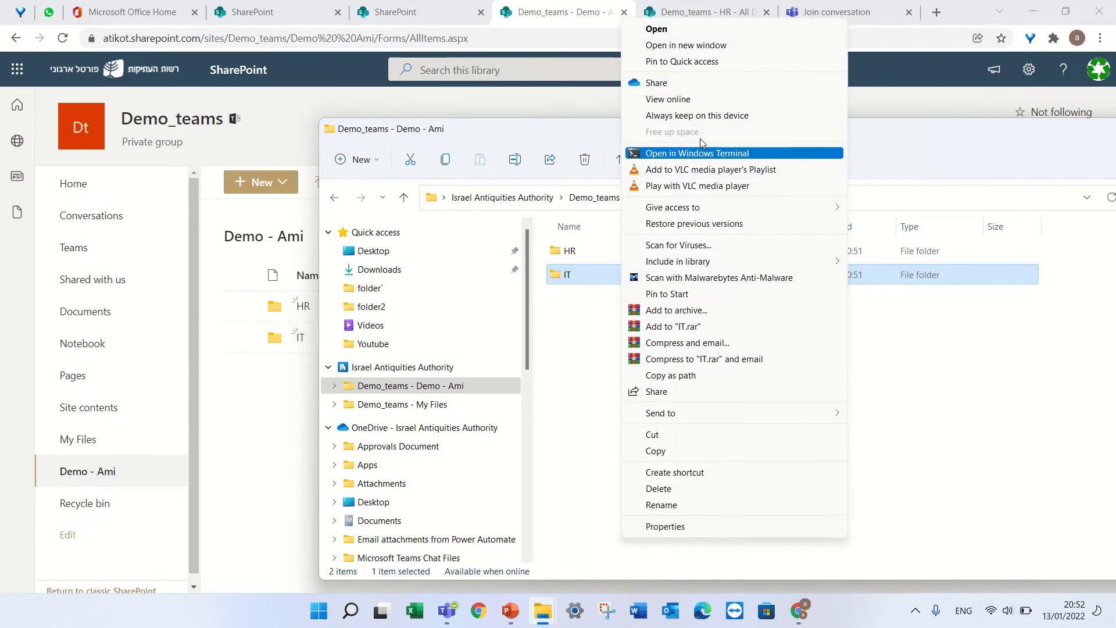
left_click(716, 121)
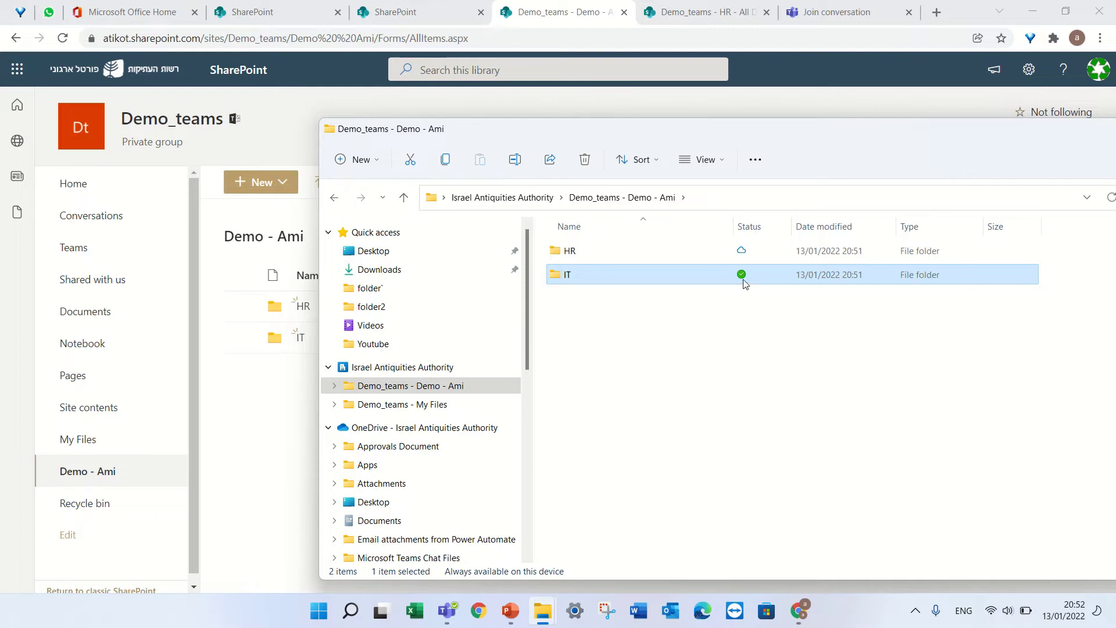
left_click(1024, 148)
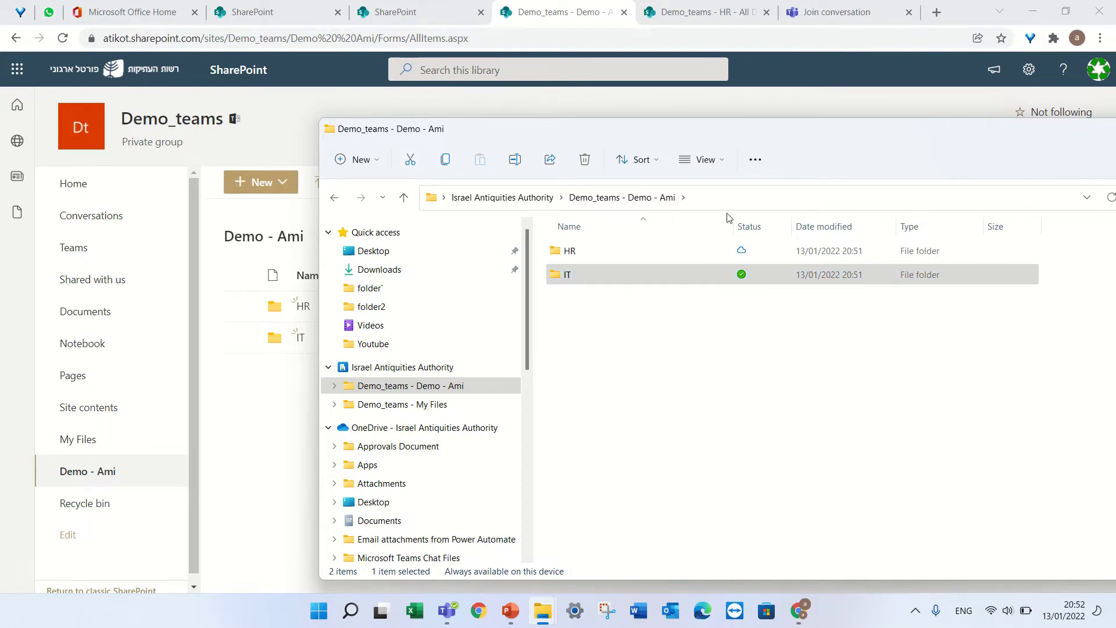
left_click_drag(852, 137, 660, 384)
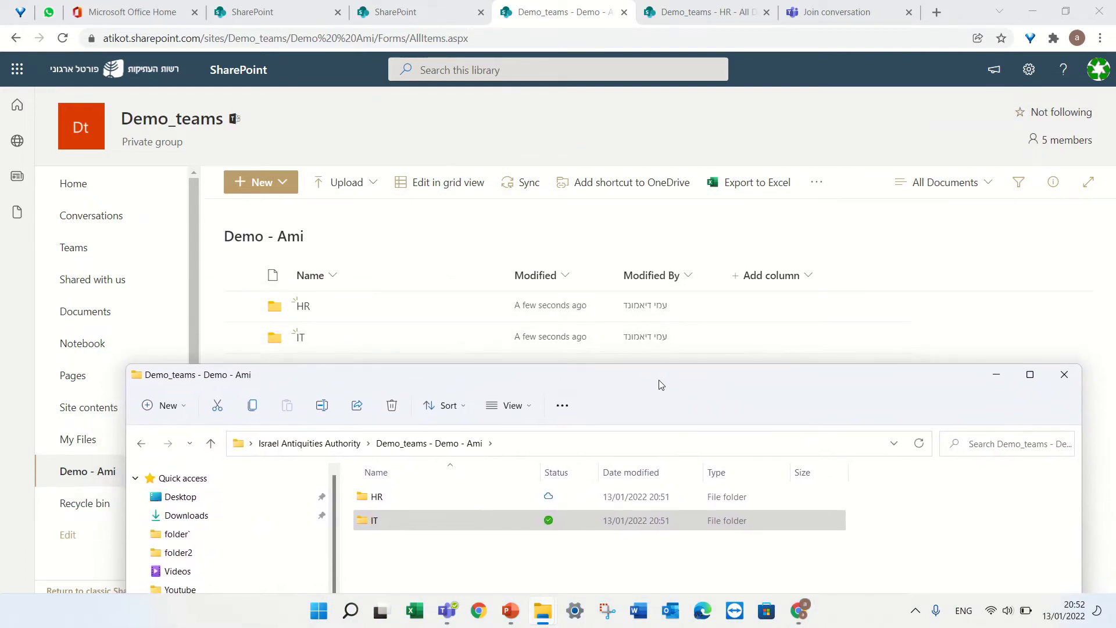
Step: Minimize Explorer and create a document library named 'Happy Day' from the Demo_teams home page
left_click(997, 376)
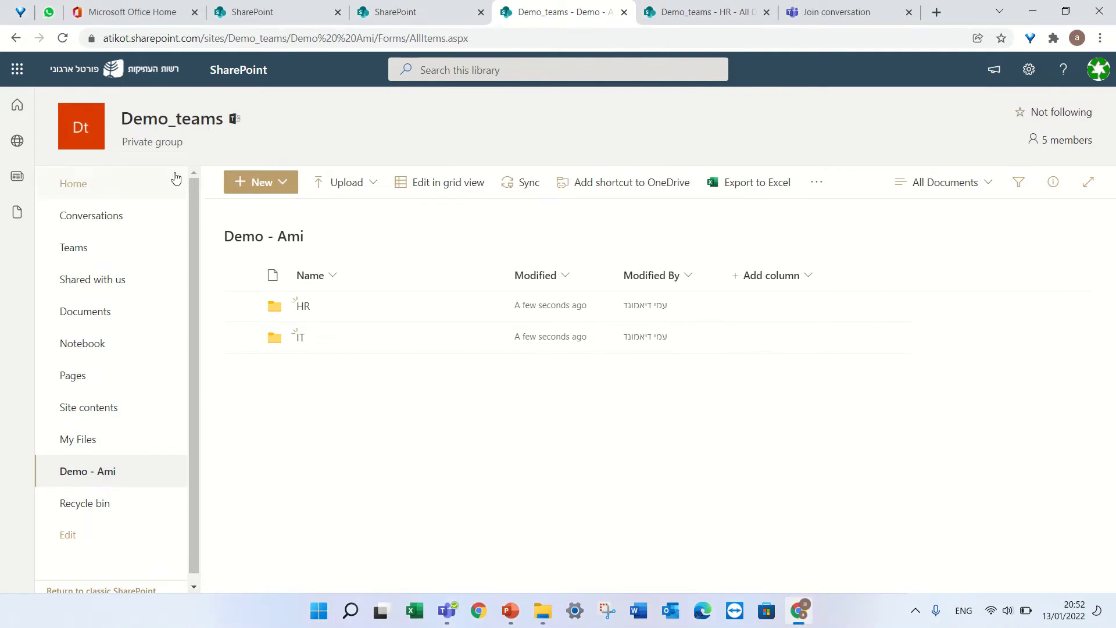
left_click(104, 182)
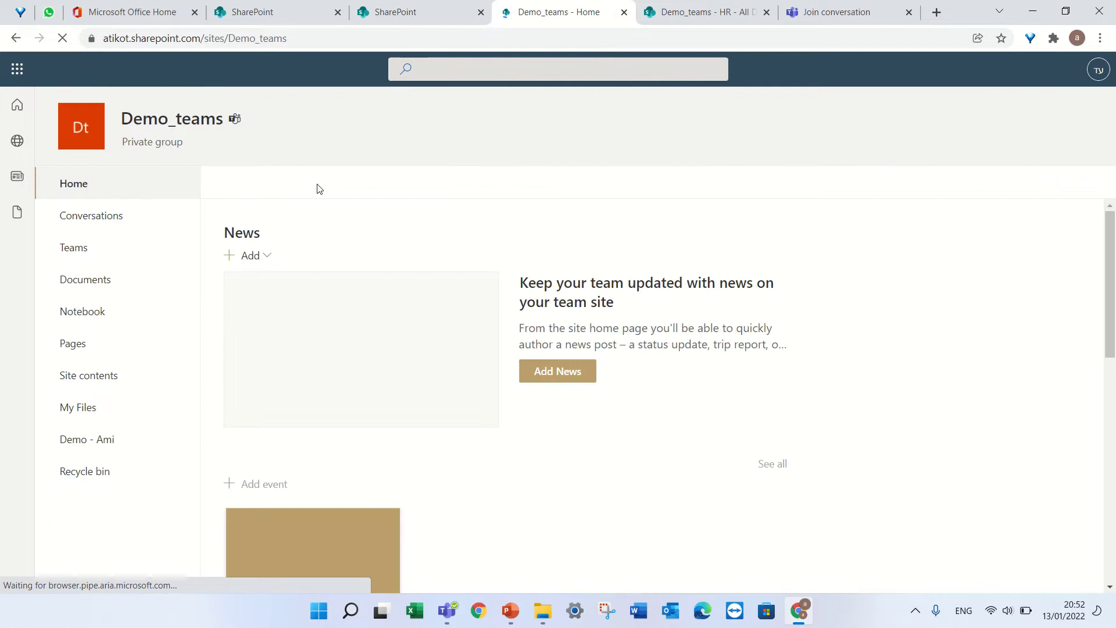
left_click(263, 195)
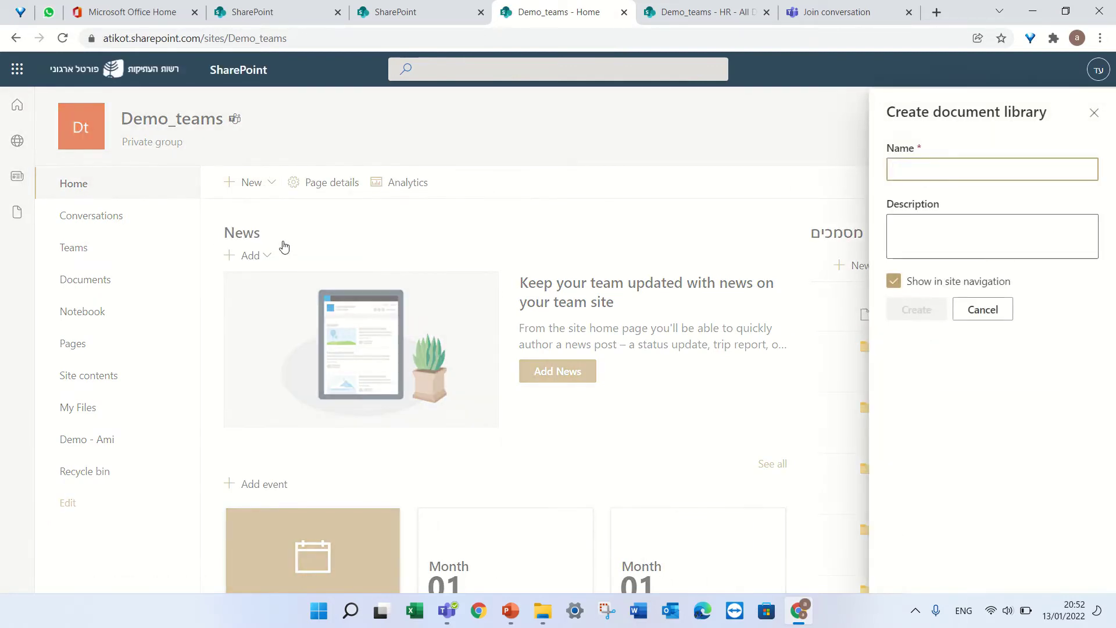
type("DEmo")
key("BackSpace")
key("BackSpace")
key("BackSpace")
key("BackSpace")
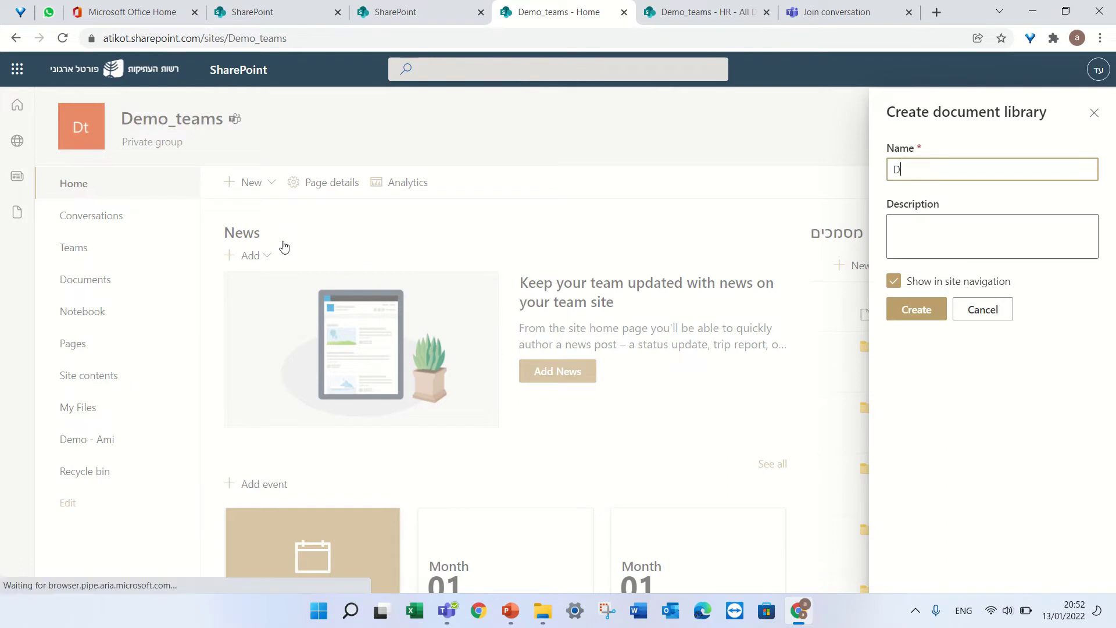
type("Happy Day")
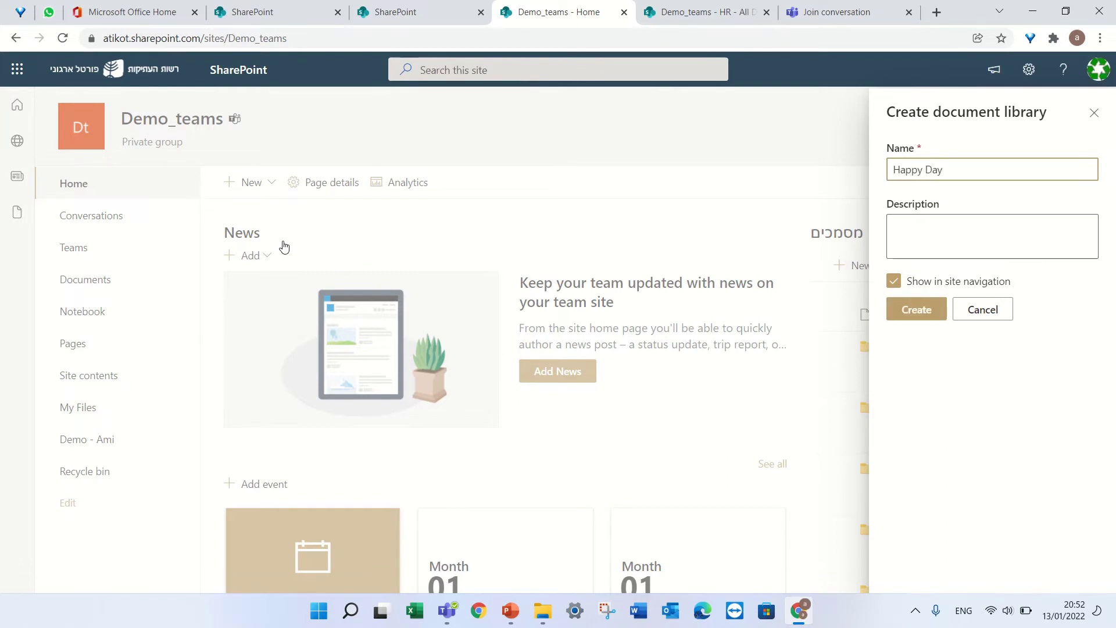
left_click(927, 313)
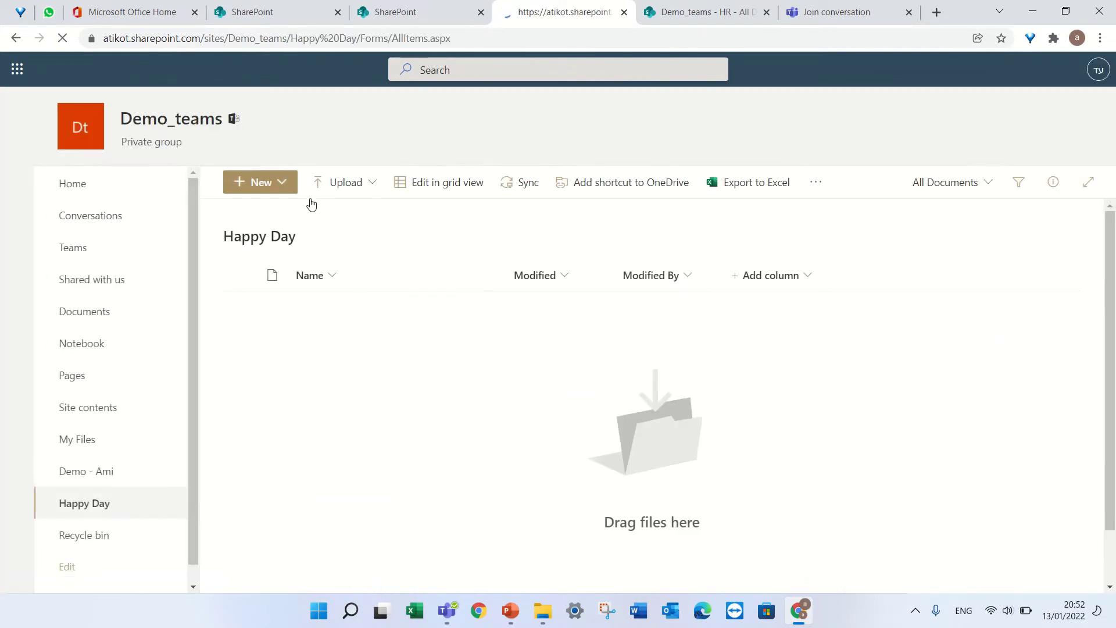
left_click(293, 186)
Step: Create two folders, folder1 and folder2, in the Happy Day library
left_click(287, 207)
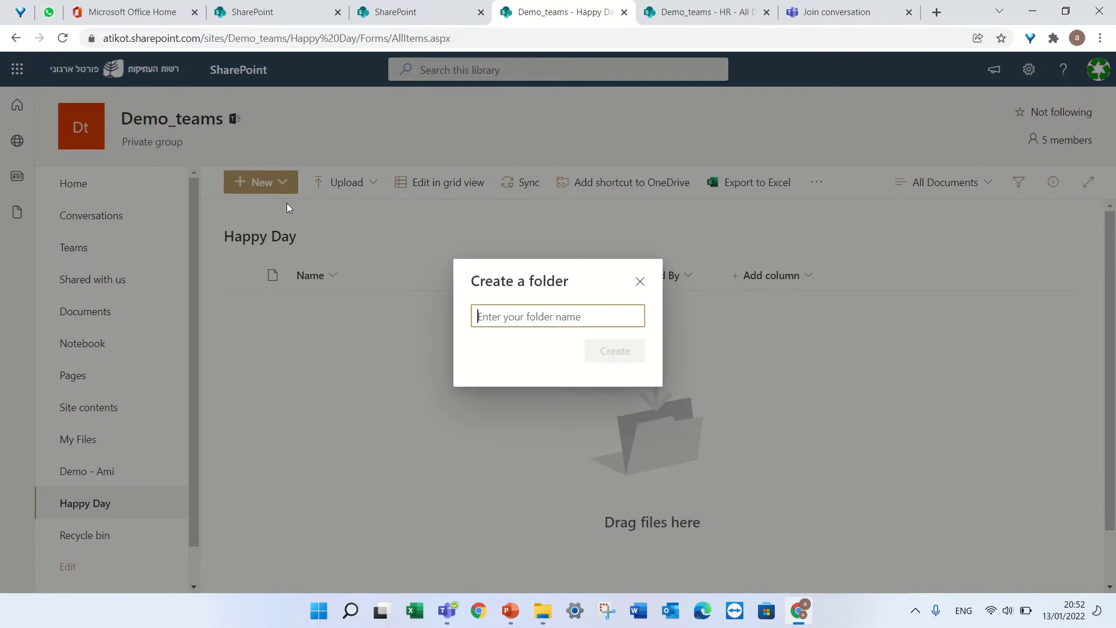
type("folder1")
key("Return")
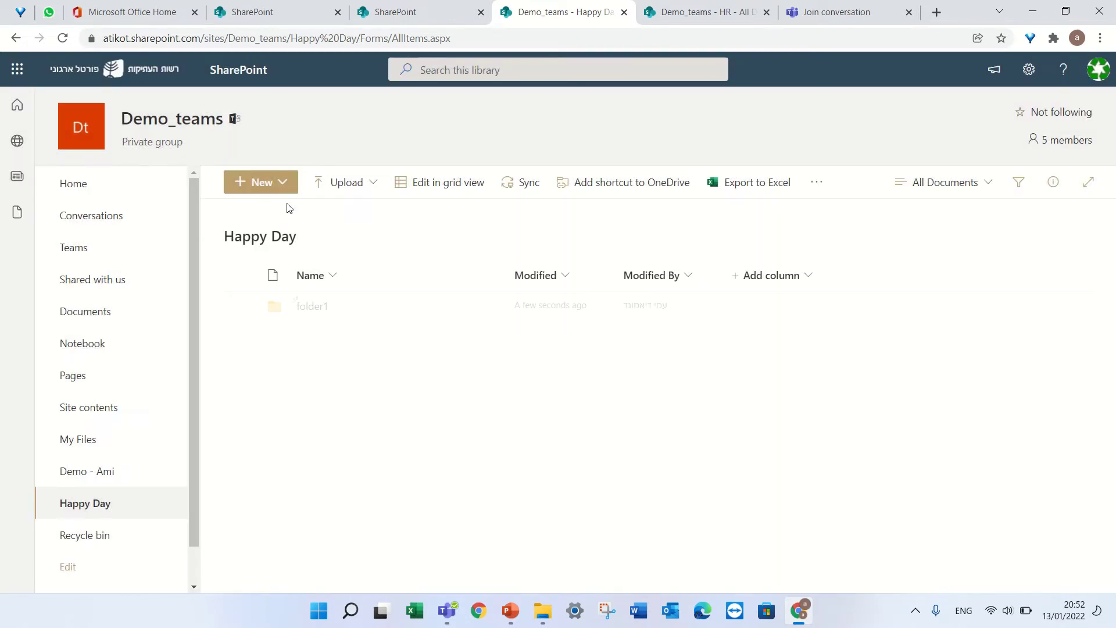
left_click(269, 181)
left_click(273, 210)
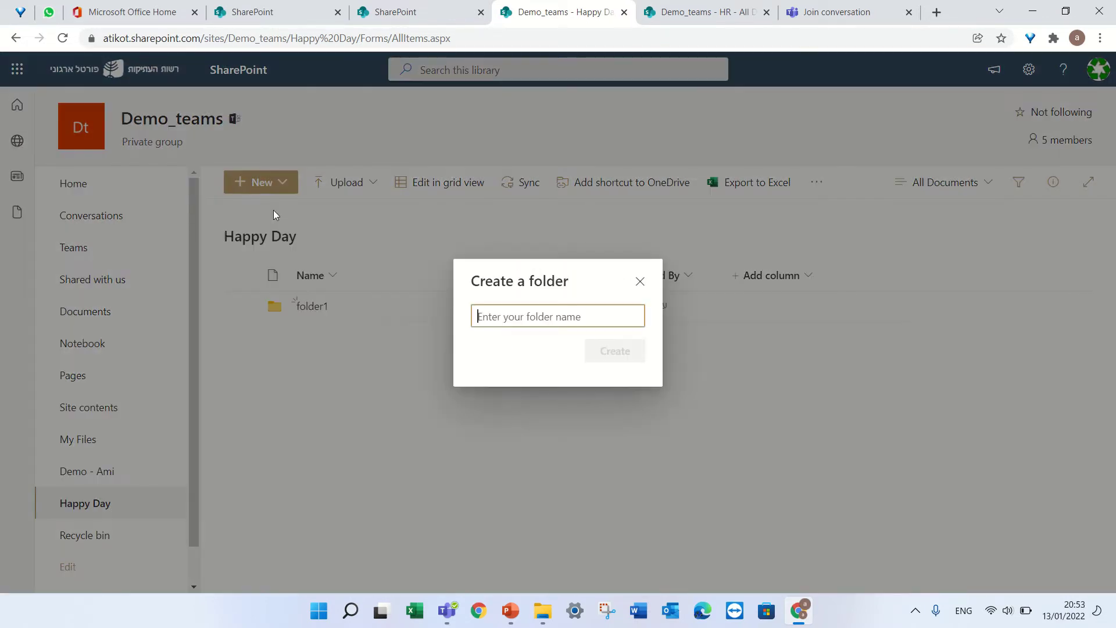
type("folder1")
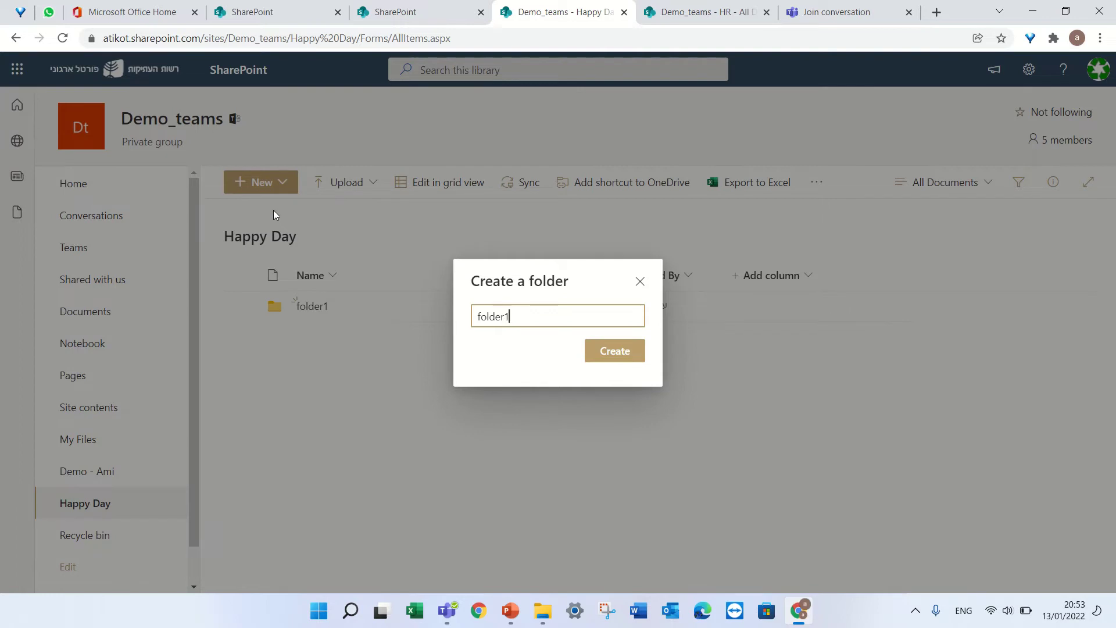
type("2")
key("Return")
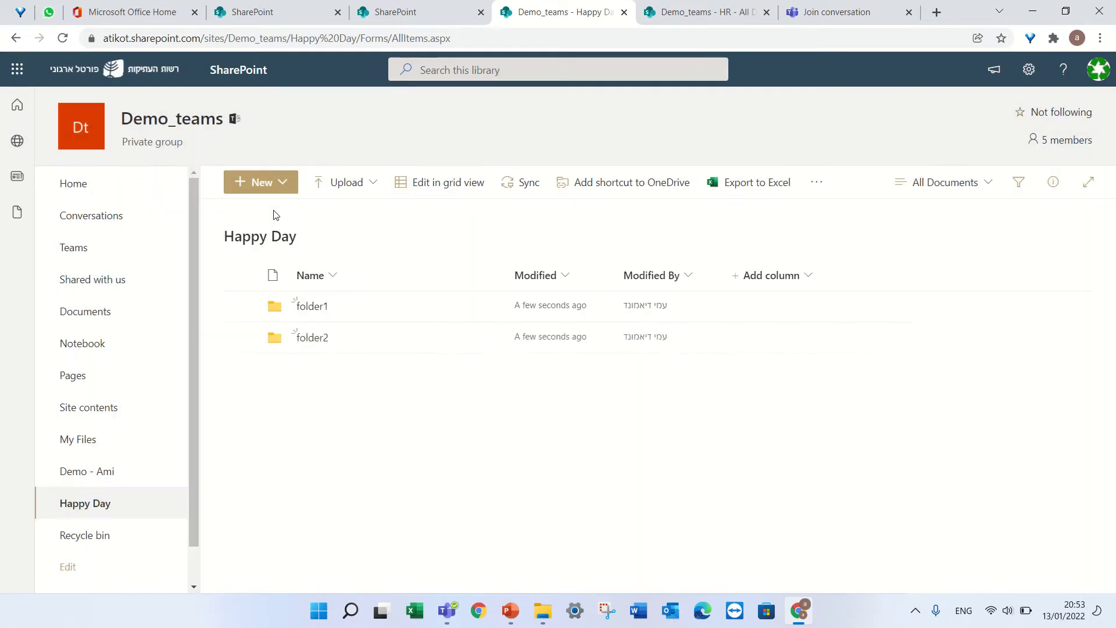
Step: Open the empty folder2
left_click(239, 312)
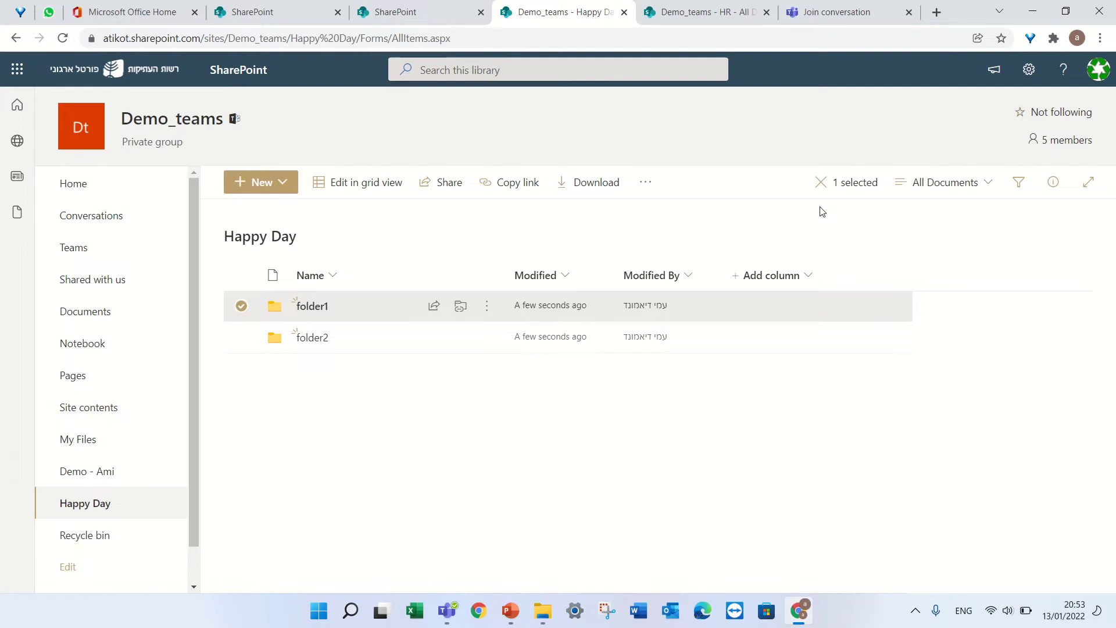
left_click(243, 307)
left_click(308, 337)
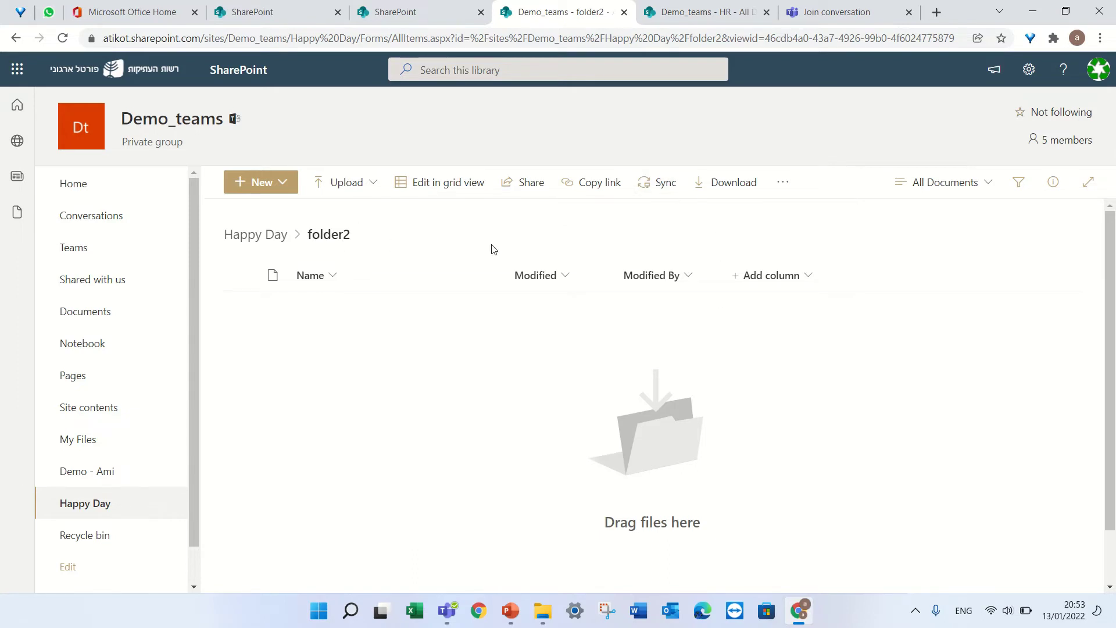
Step: Sync folder2 to OneDrive on this device and bring the Demo - Ami Explorer window forward
left_click(657, 185)
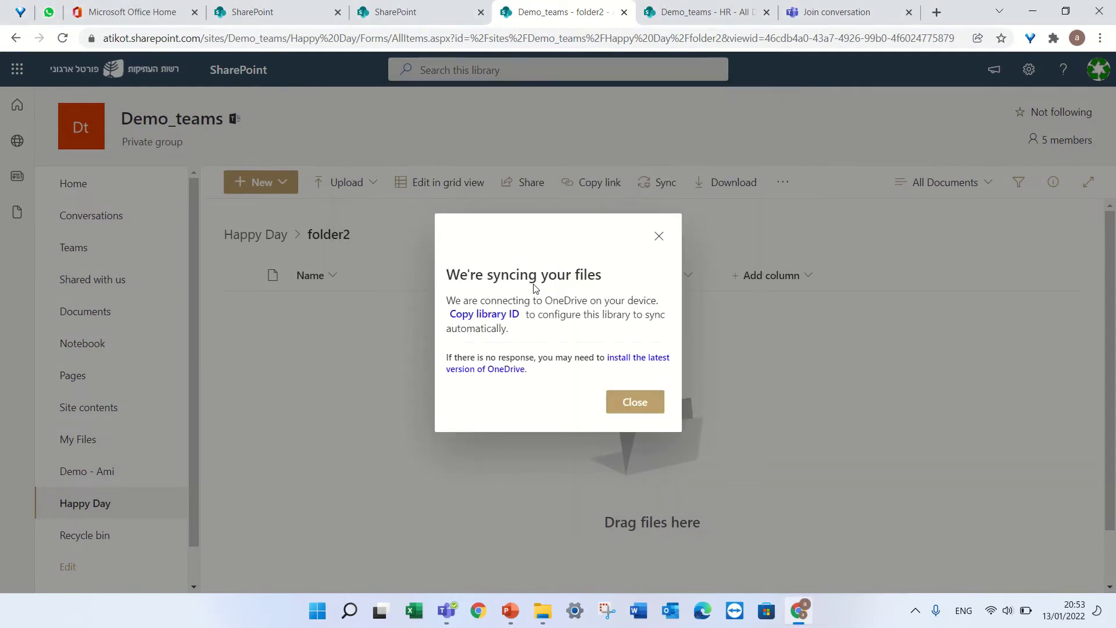
left_click(632, 404)
mouse_move(529, 620)
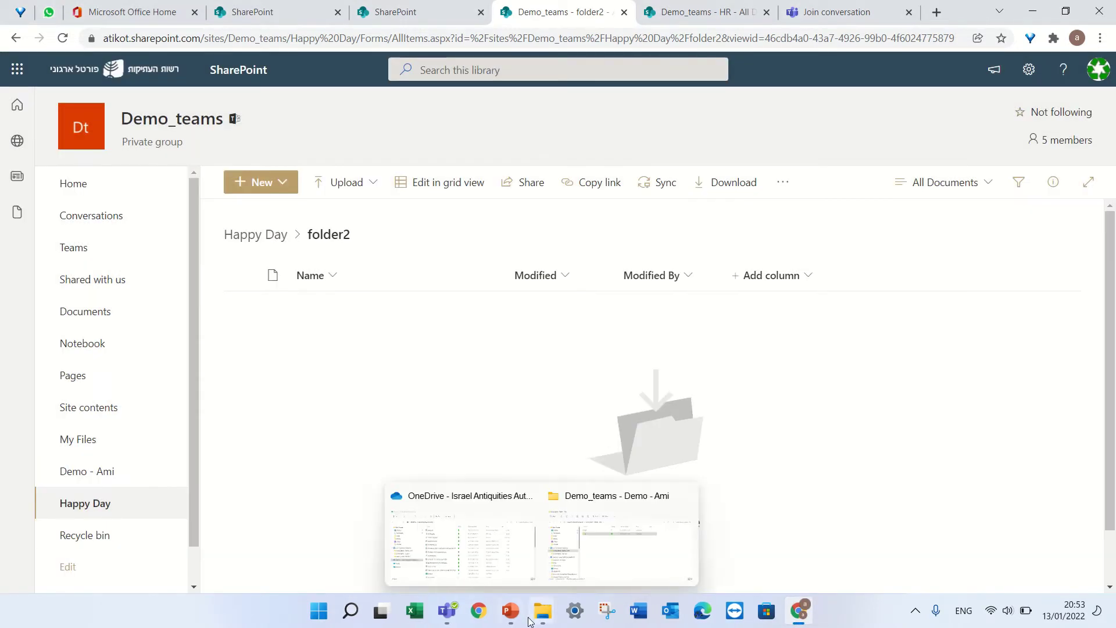
left_click(587, 557)
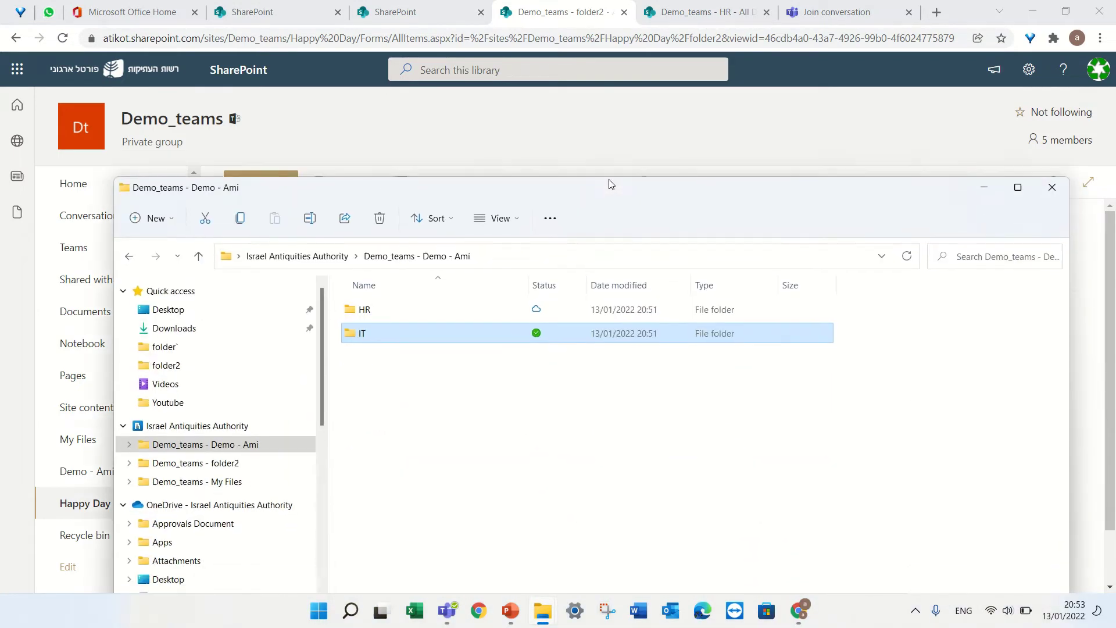
Step: Open the empty Demo_teams - folder2 location from File Explorer's navigation pane
left_click_drag(611, 184, 919, 123)
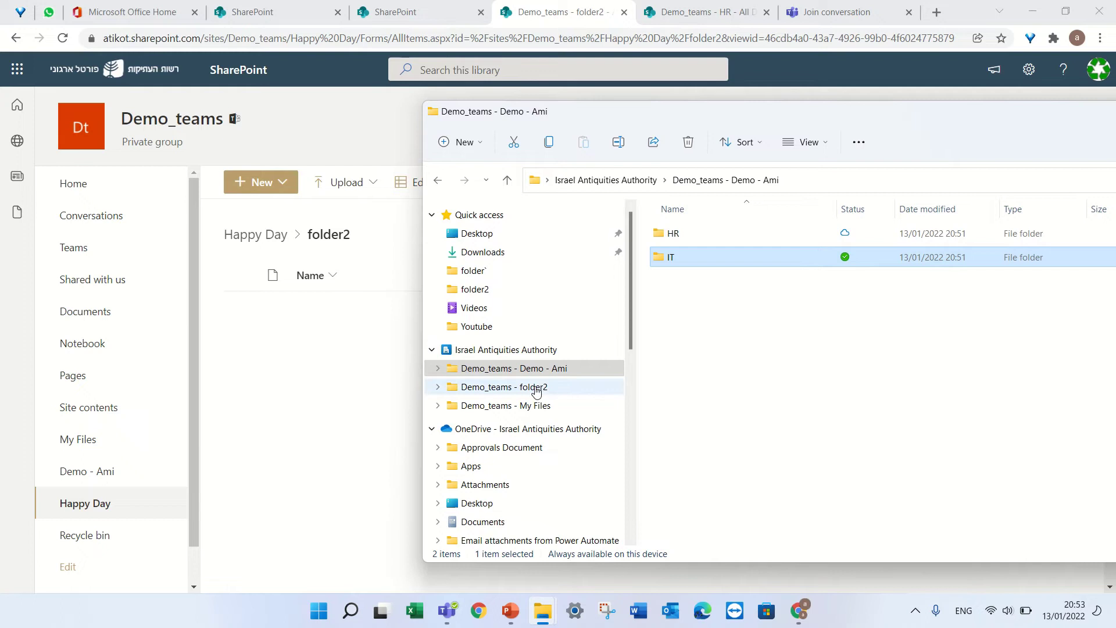
left_click(443, 387)
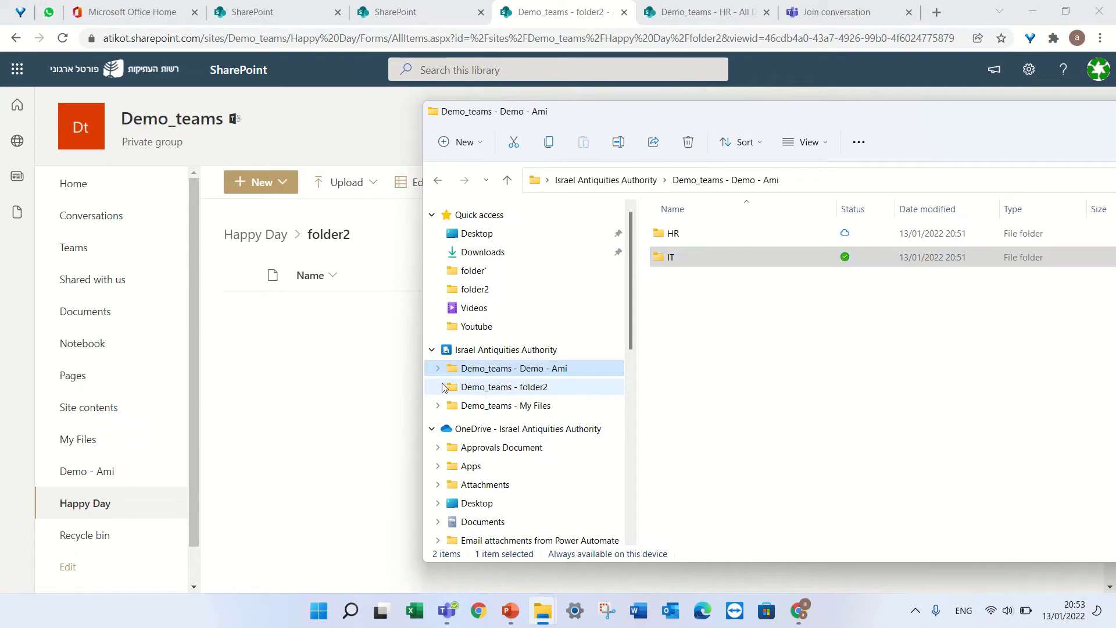
left_click(445, 387)
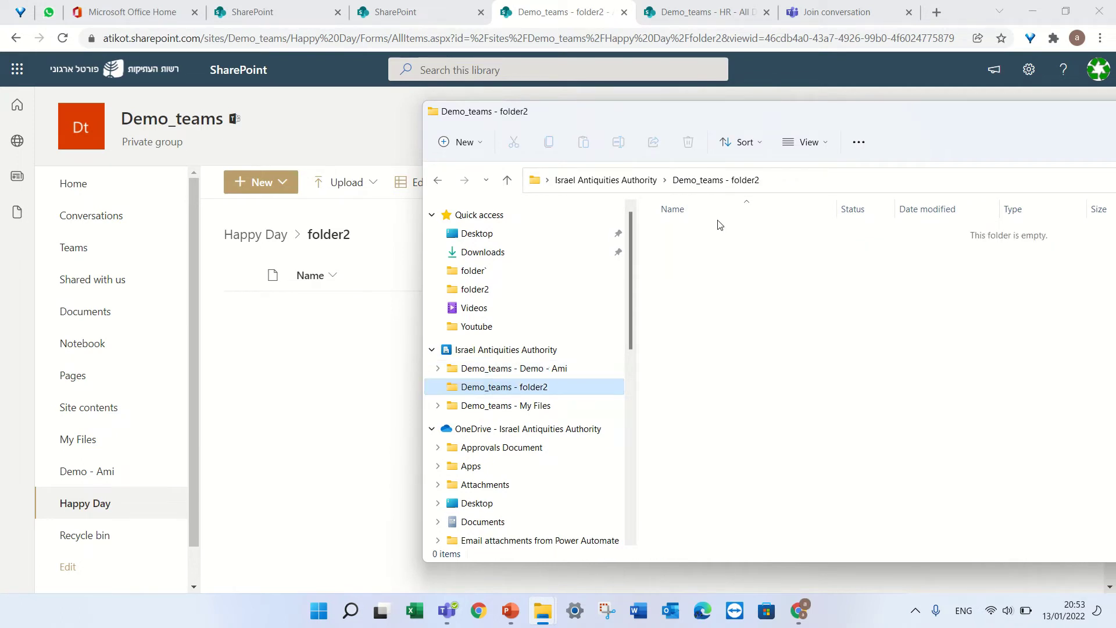
left_click_drag(794, 117, 896, 132)
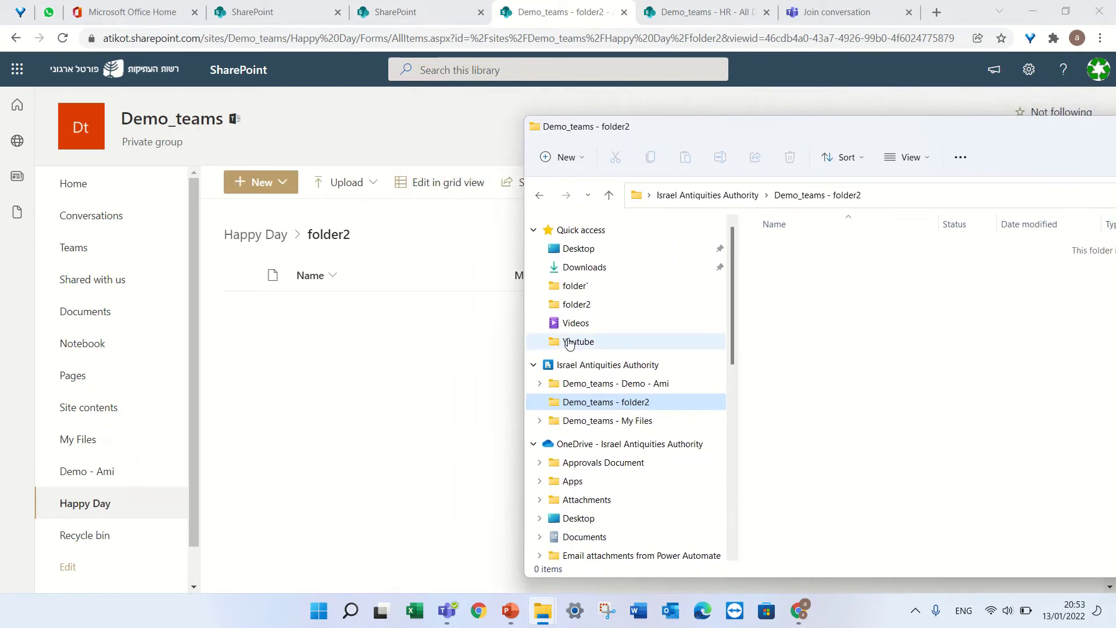
Step: Upload the PowerPoint template 'תבנית מצגת רשות לוגו חדש (6).pptx' from Downloads into folder2
left_click(353, 185)
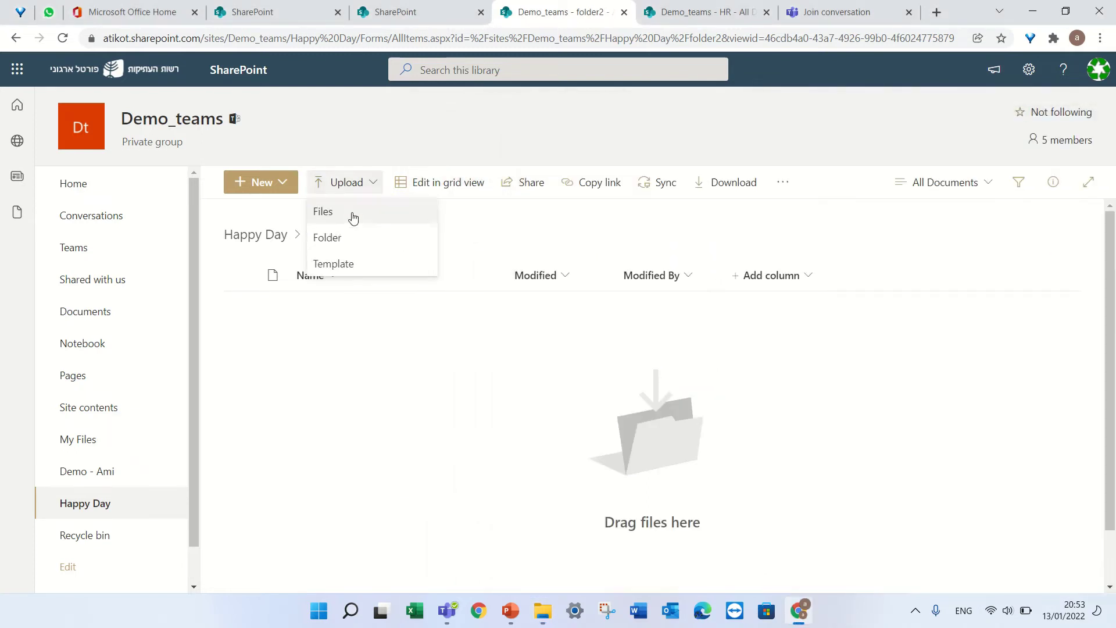
left_click(352, 210)
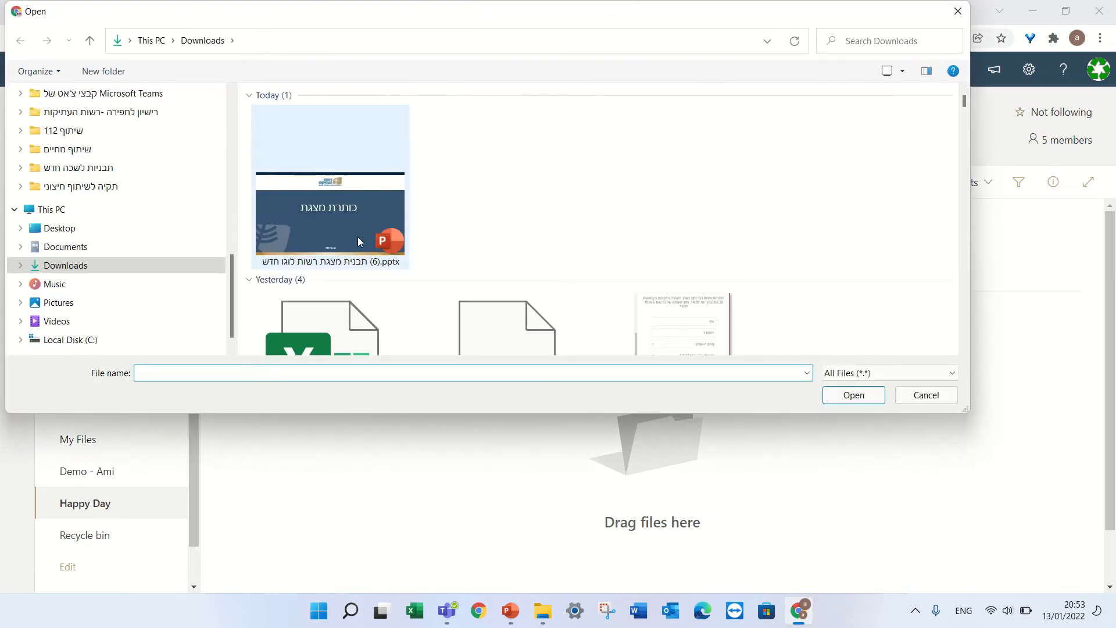
double_click(337, 212)
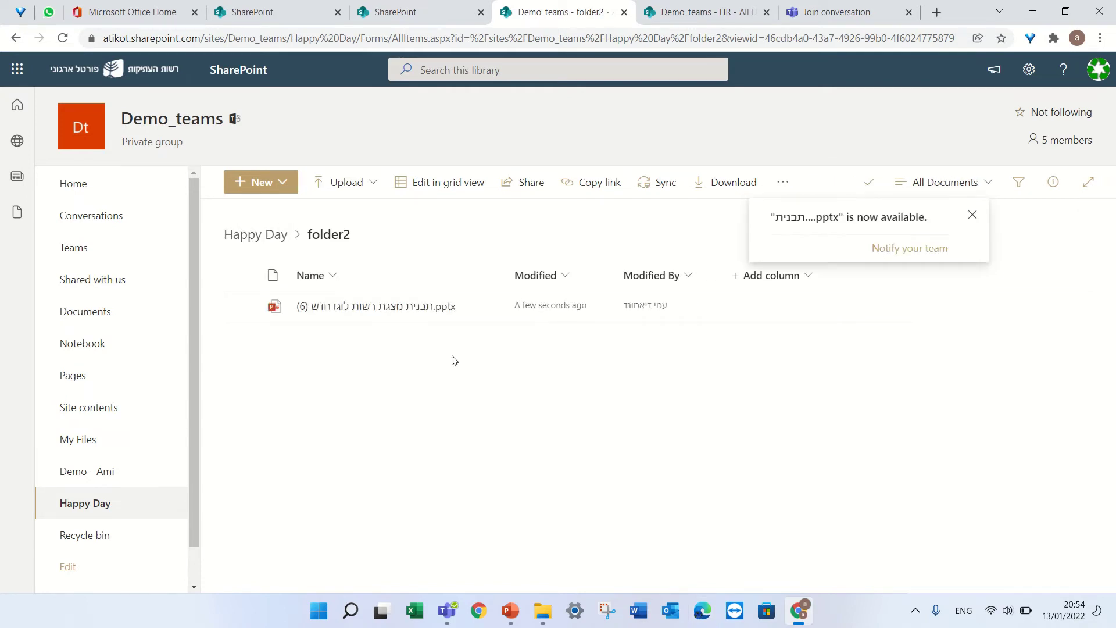
left_click(540, 610)
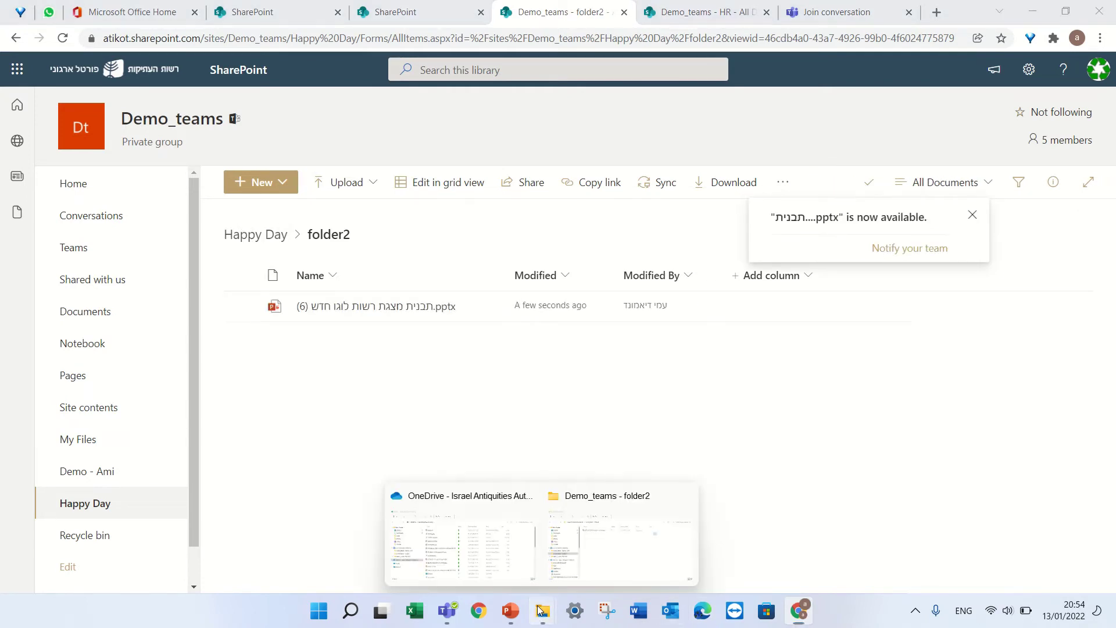
left_click(620, 545)
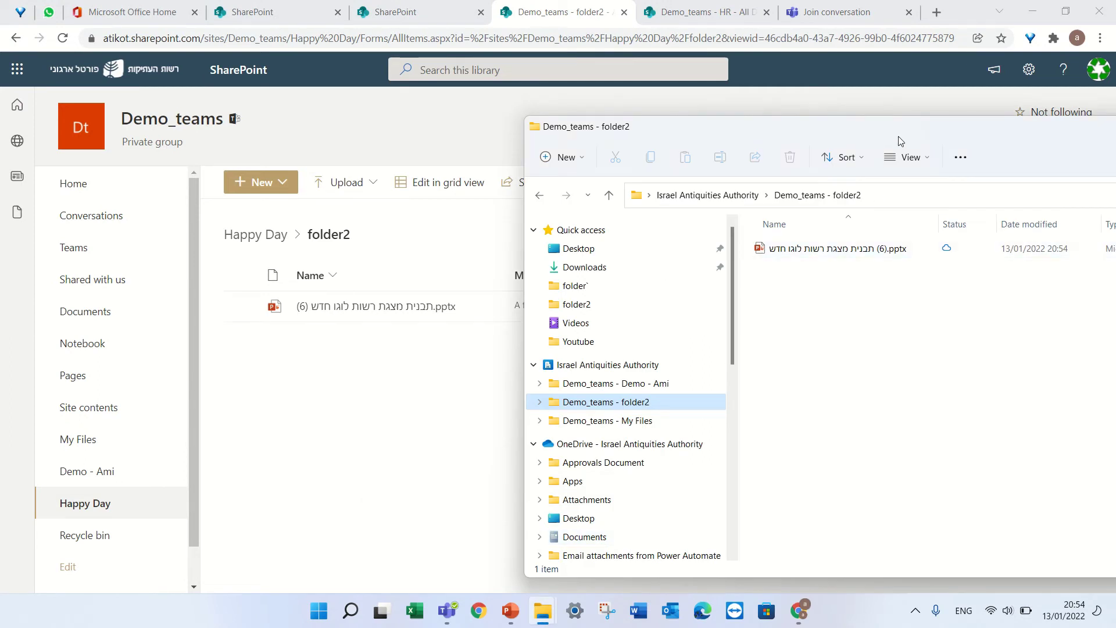
left_click_drag(900, 140, 765, 130)
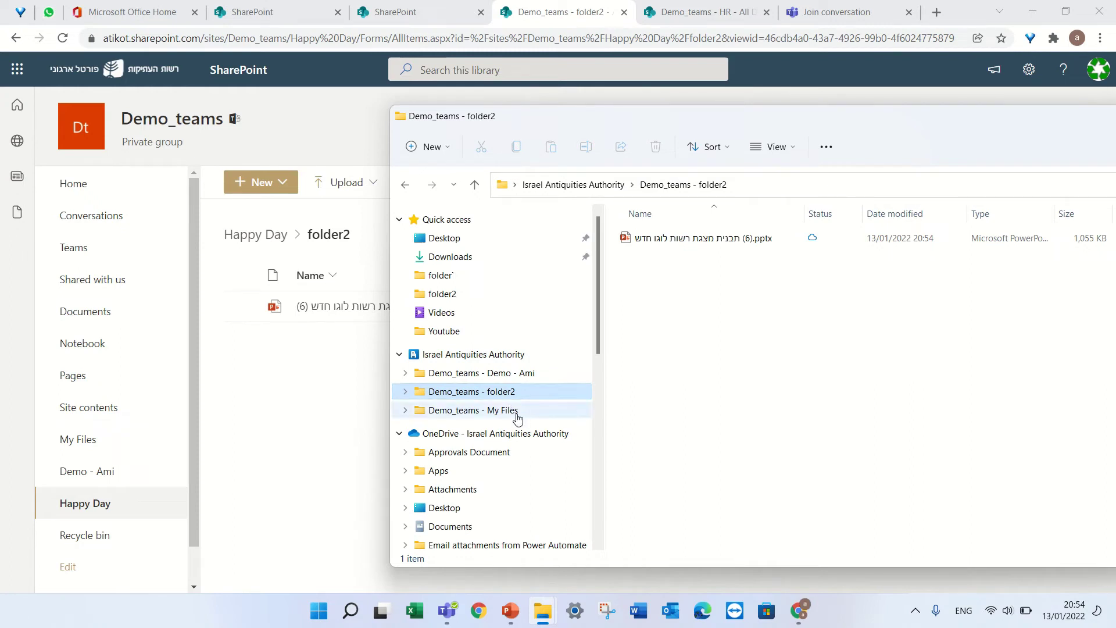
left_click(513, 375)
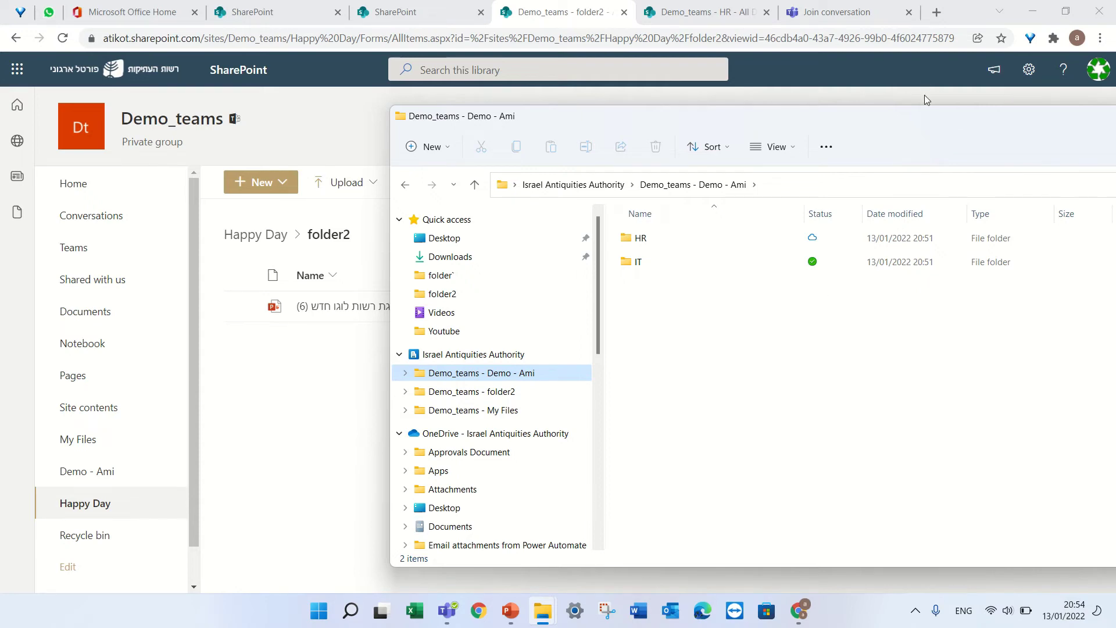
left_click_drag(918, 124, 709, 231)
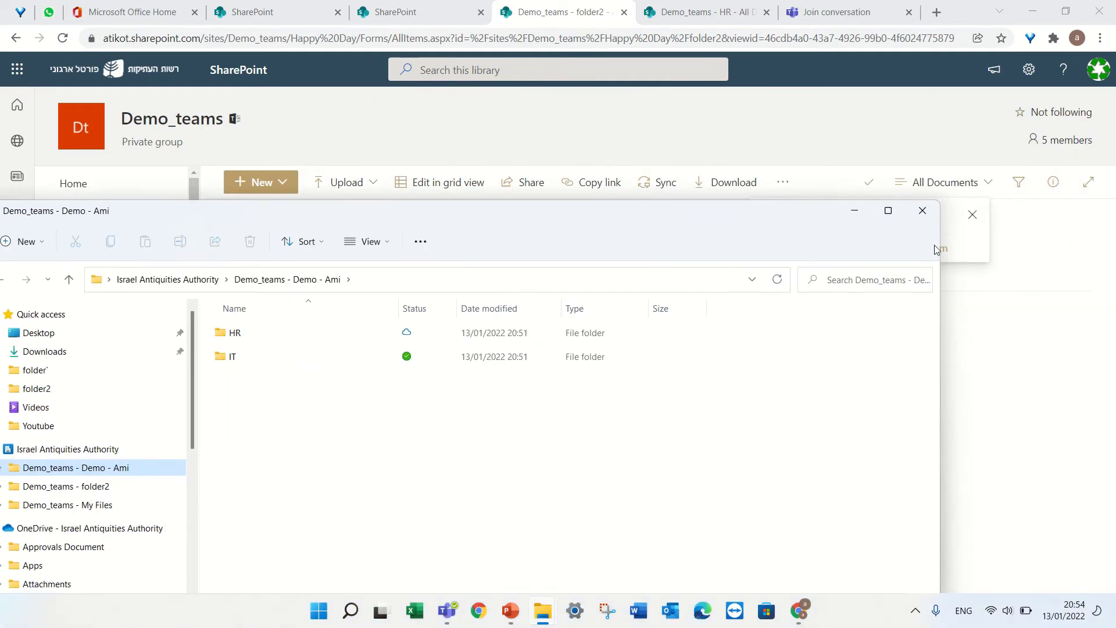
left_click(851, 215)
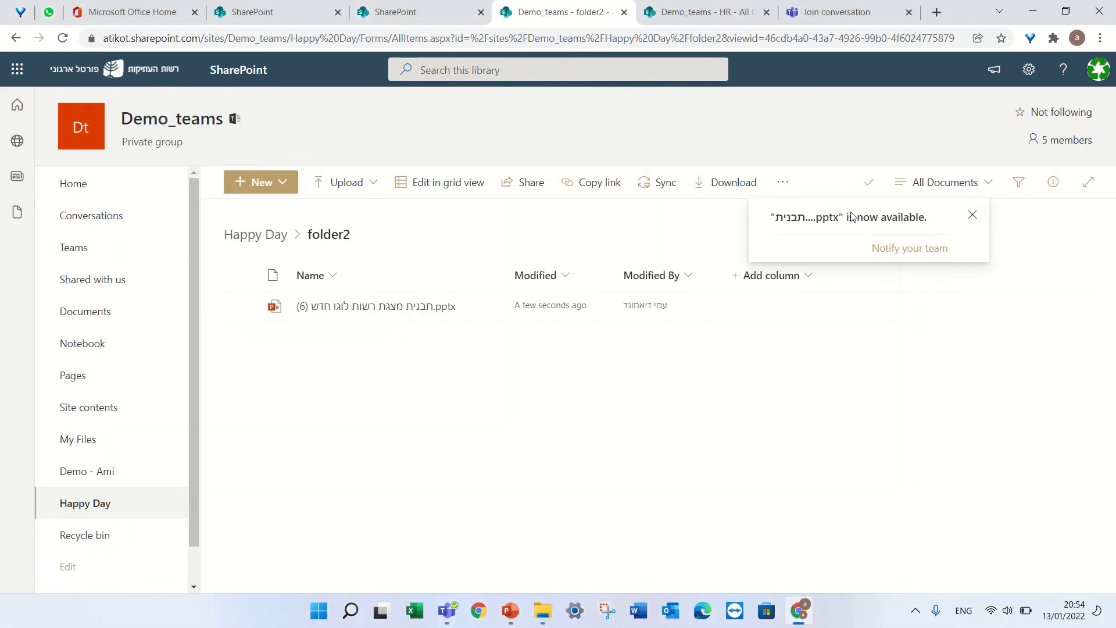
left_click(261, 234)
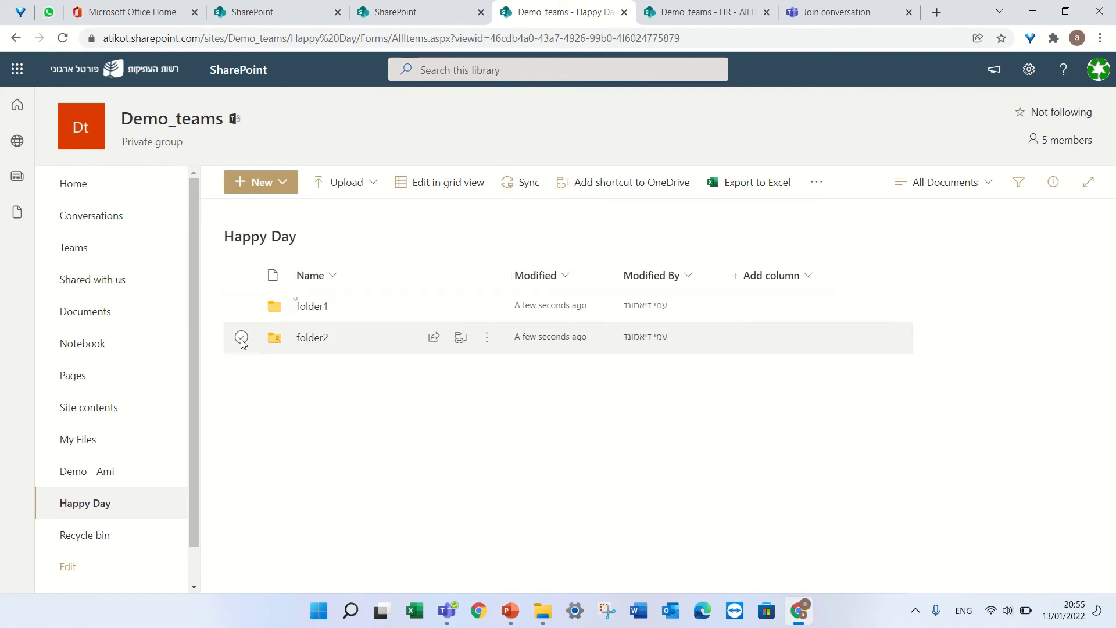
left_click(298, 340)
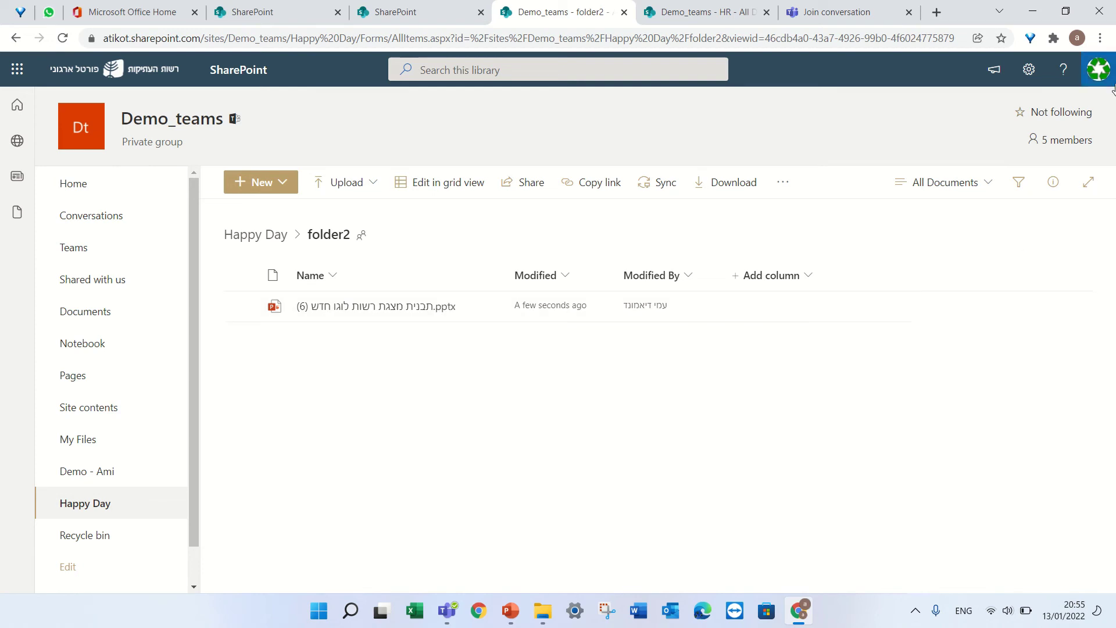
Step: Switch to OneDrive through the app launcher and open the Shared with you list
left_click(18, 69)
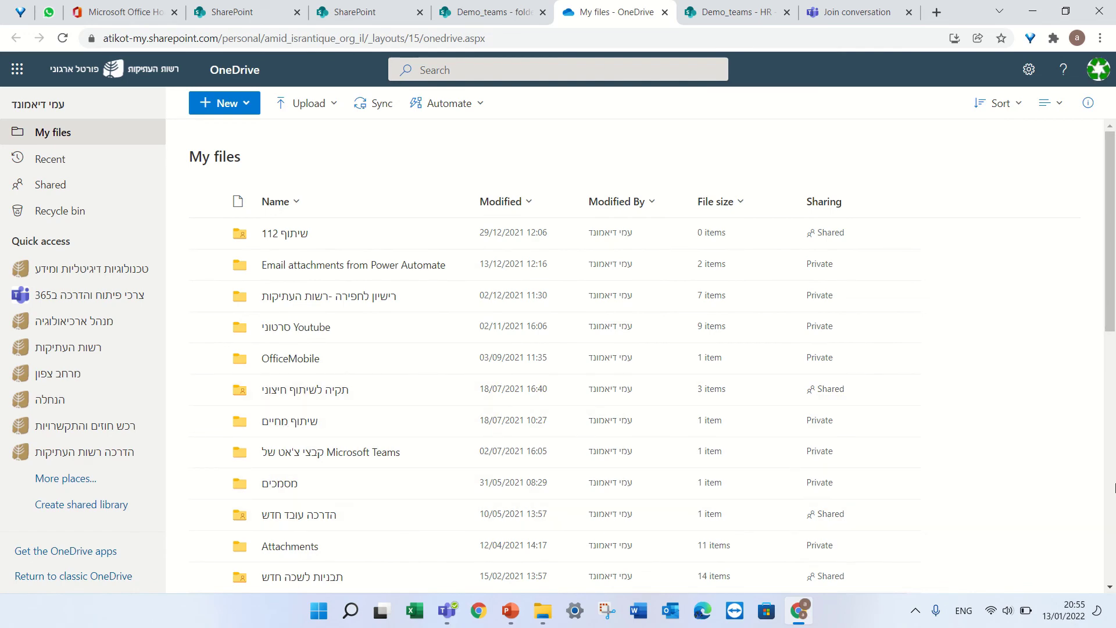
scroll(1111, 288, "down", 1)
scroll(1111, 288, "down", 8)
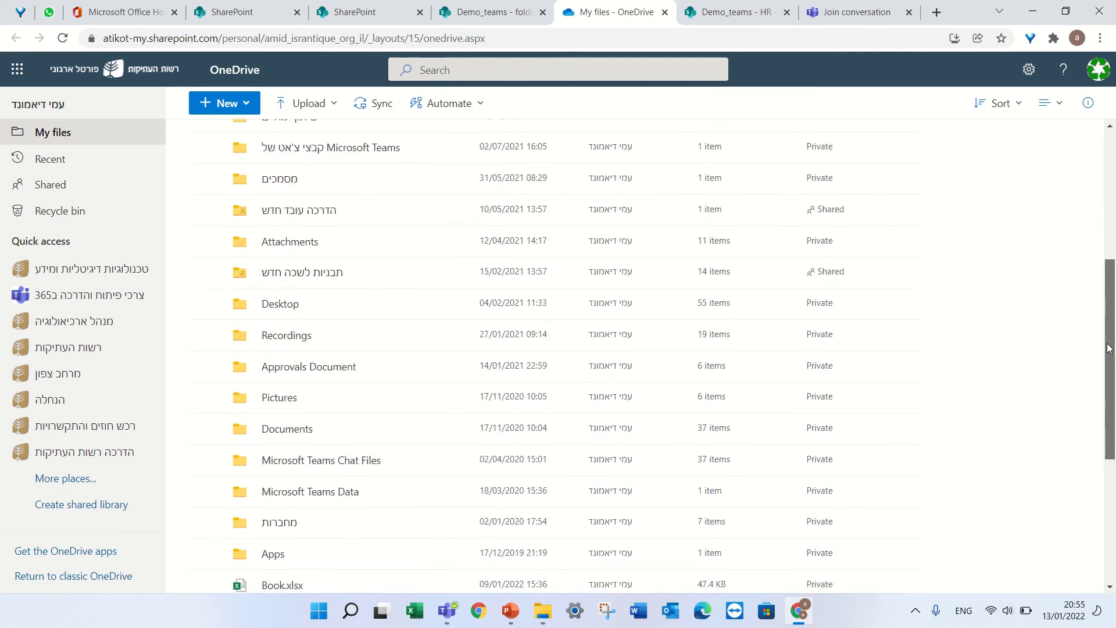
scroll(1091, 433, "down", 3)
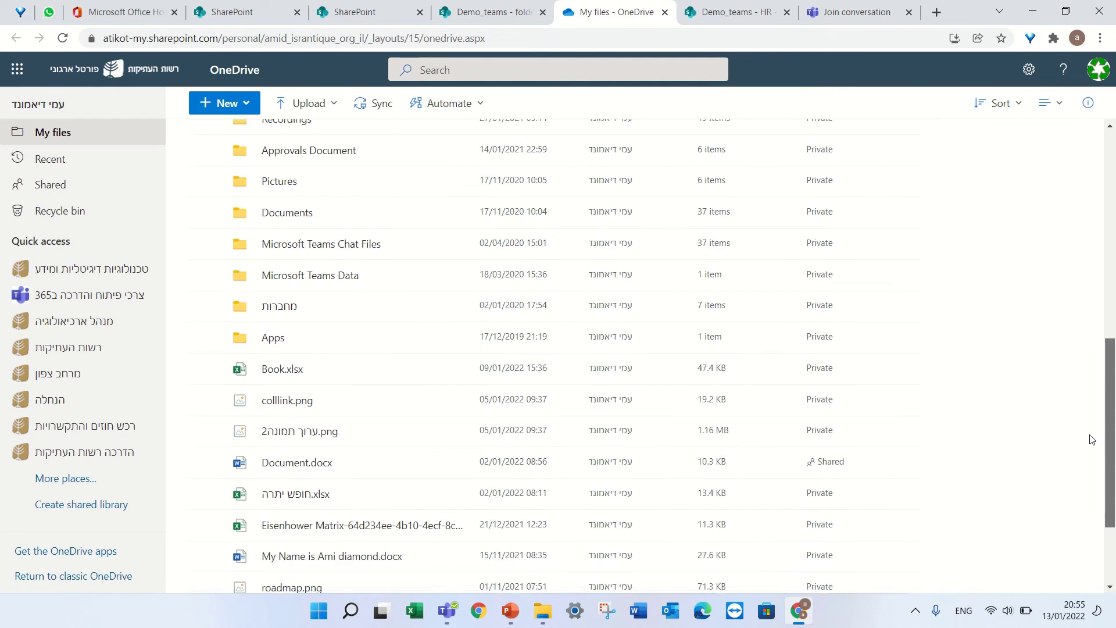
scroll(632, 289, "up", 5)
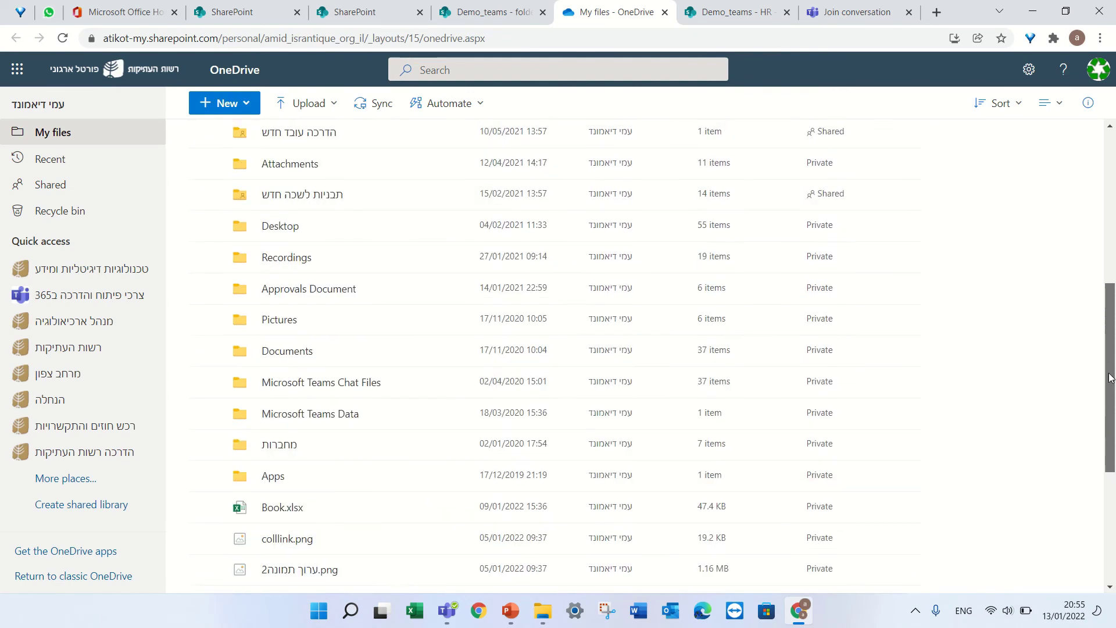
left_click(68, 187)
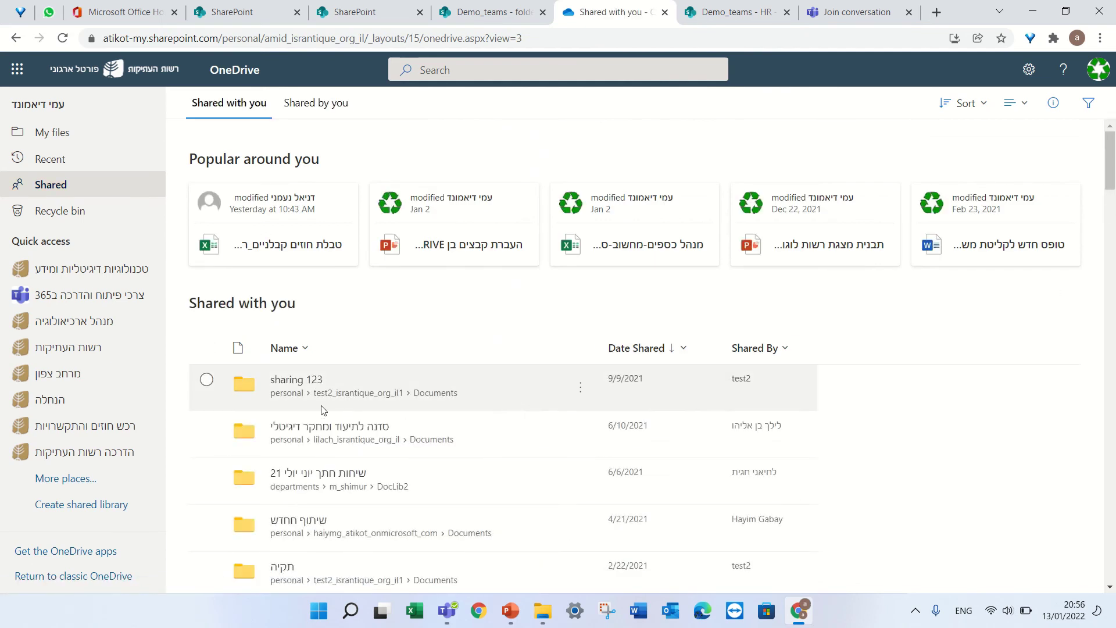
Step: Open the sharing 123 folder, sync it, and let the browser launch the OneDrive app
left_click(308, 384)
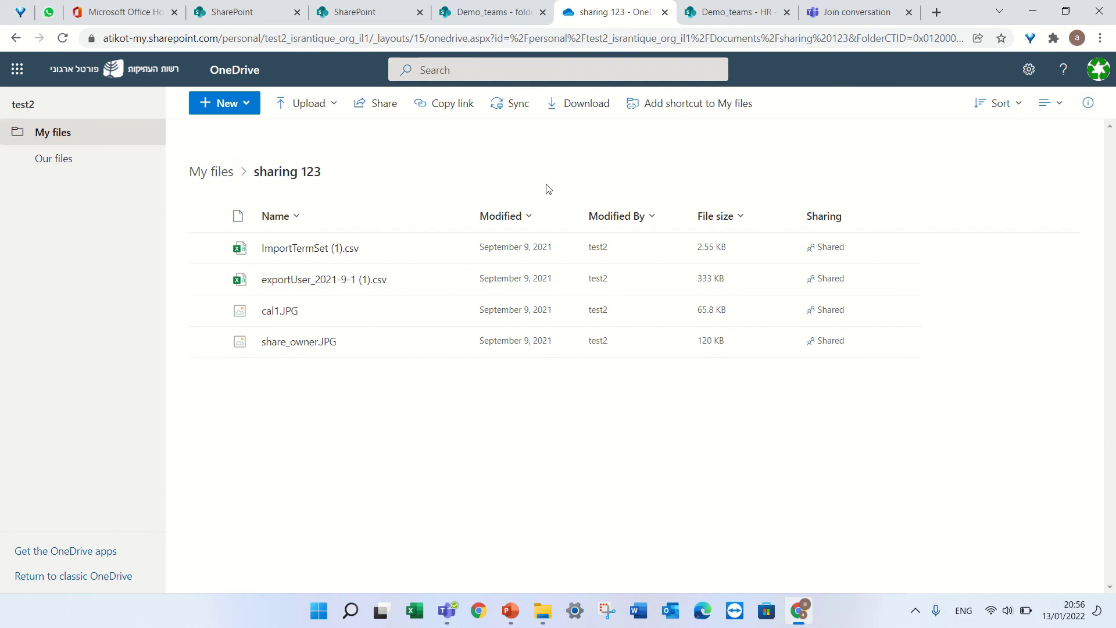
left_click(507, 106)
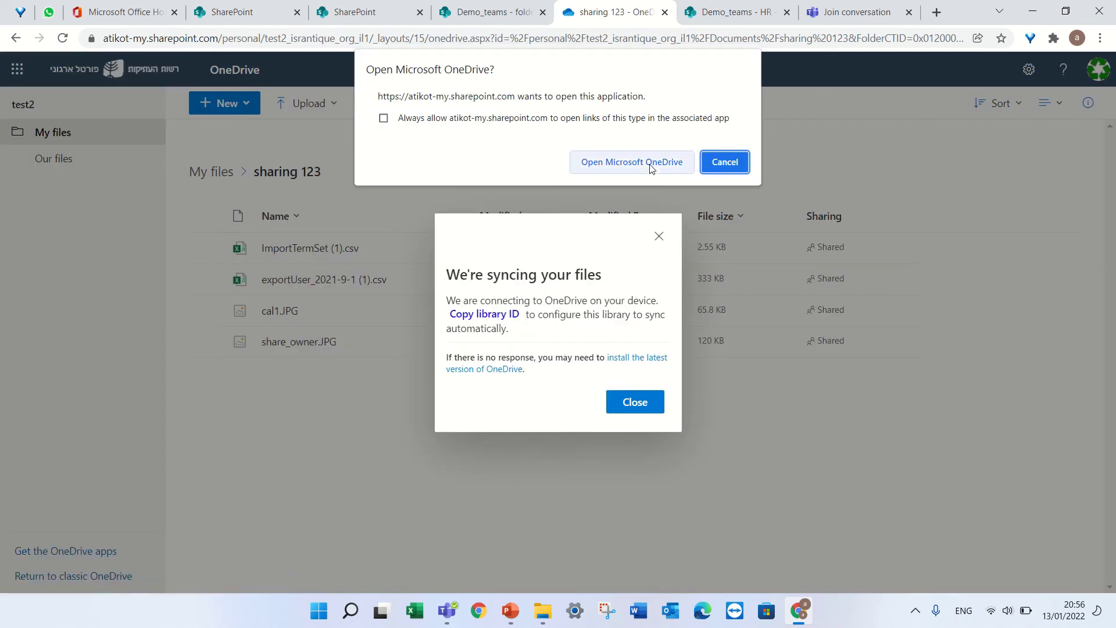
left_click(649, 163)
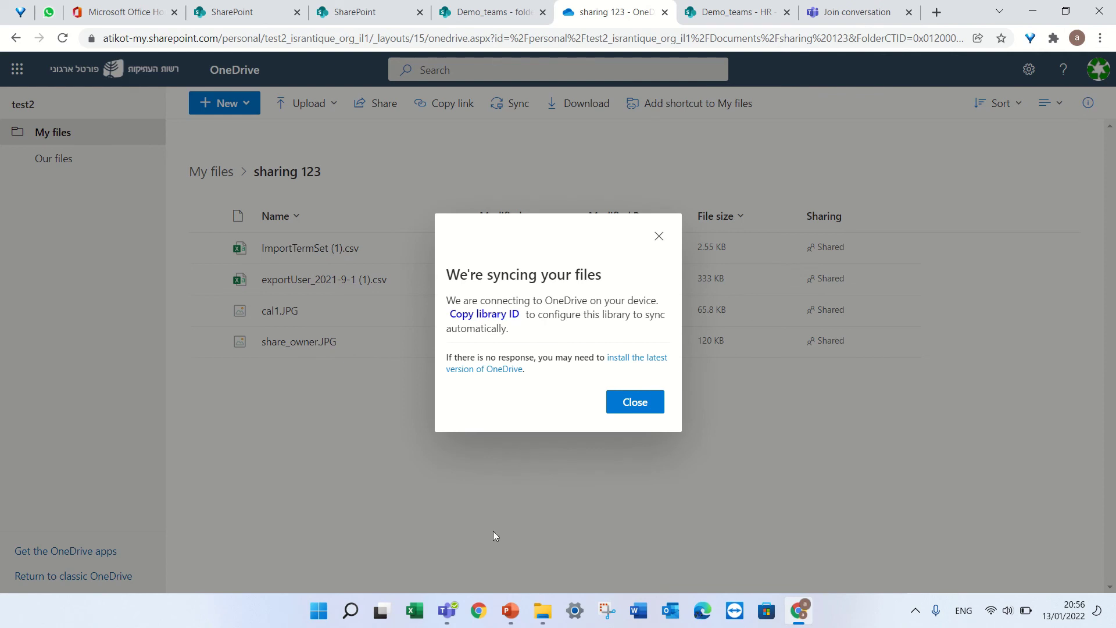
Step: Dismiss the syncing notice and show the synced test2 - sharing 123 folder in the Demo_teams Explorer window
left_click(646, 402)
left_click(543, 617)
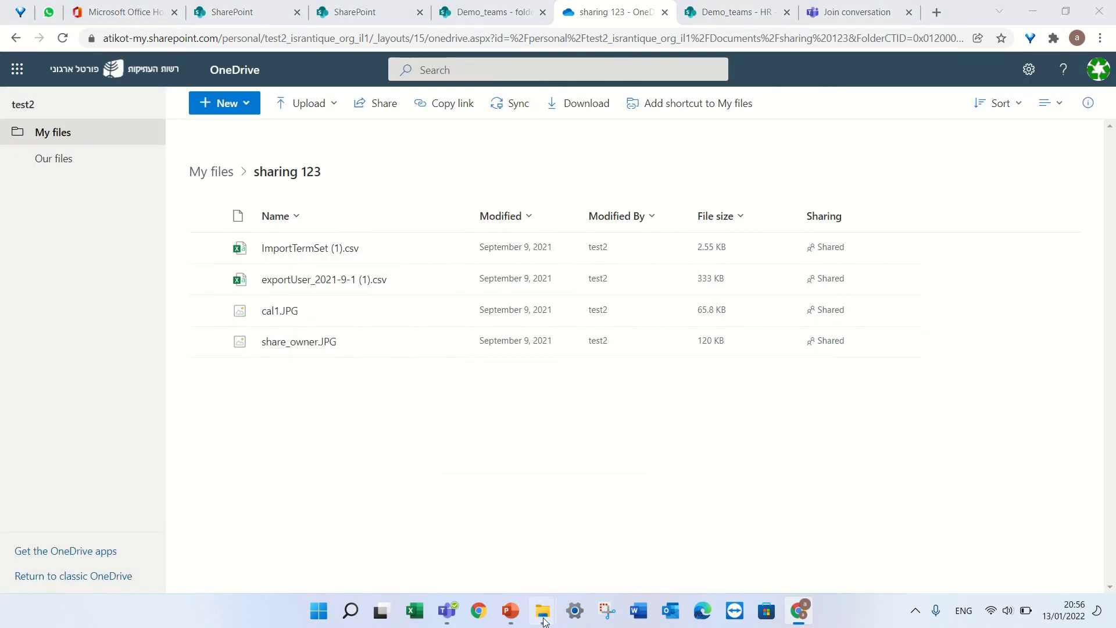
left_click(615, 540)
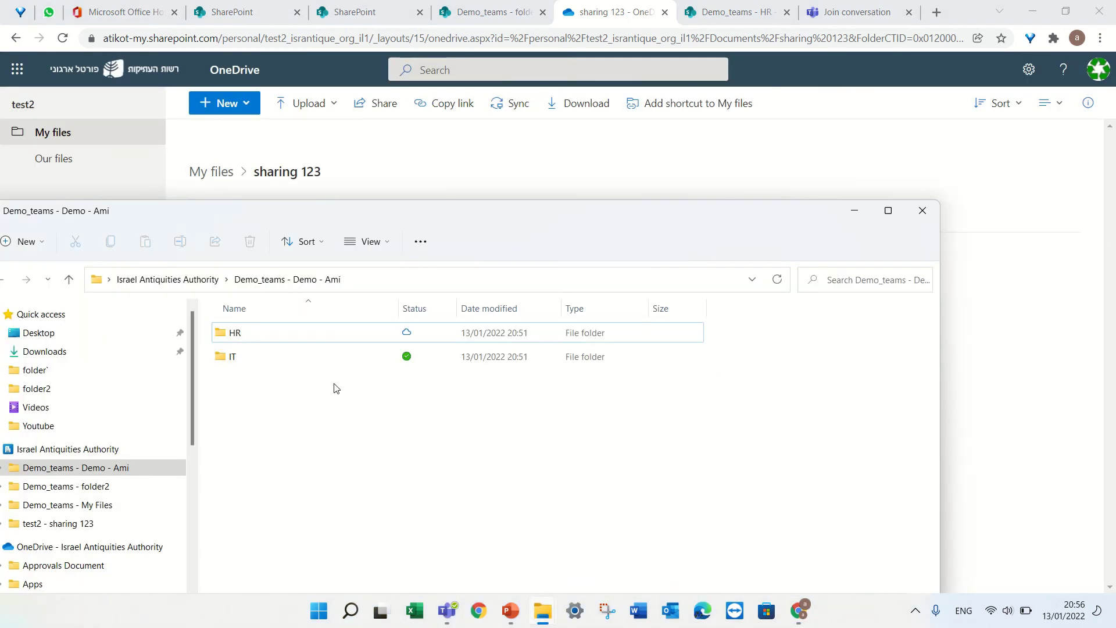
left_click_drag(405, 214, 570, 110)
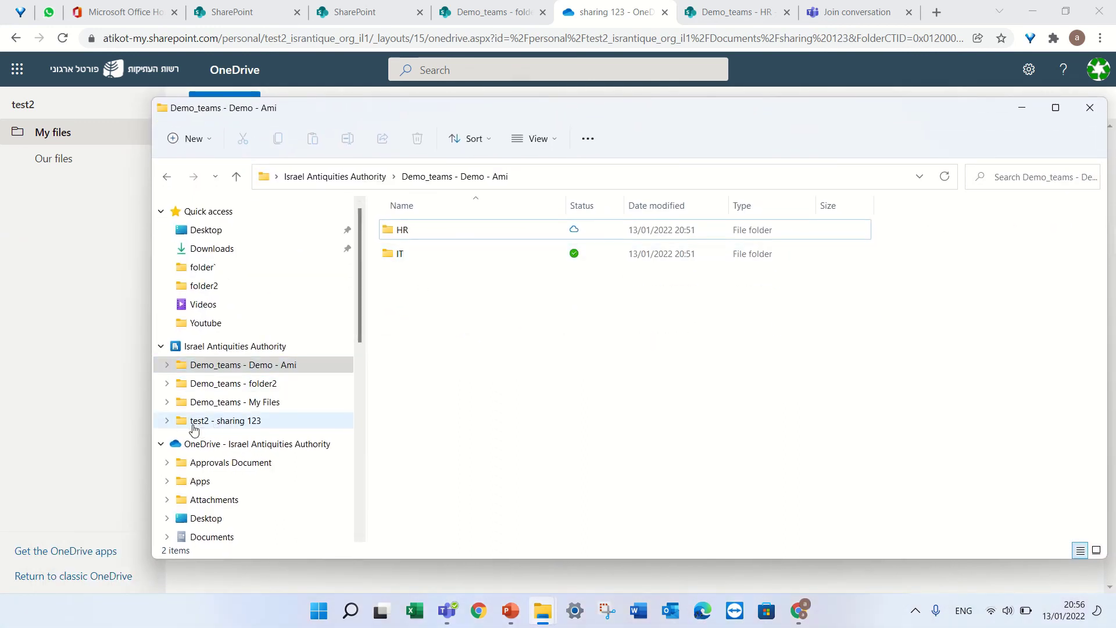
left_click(212, 427)
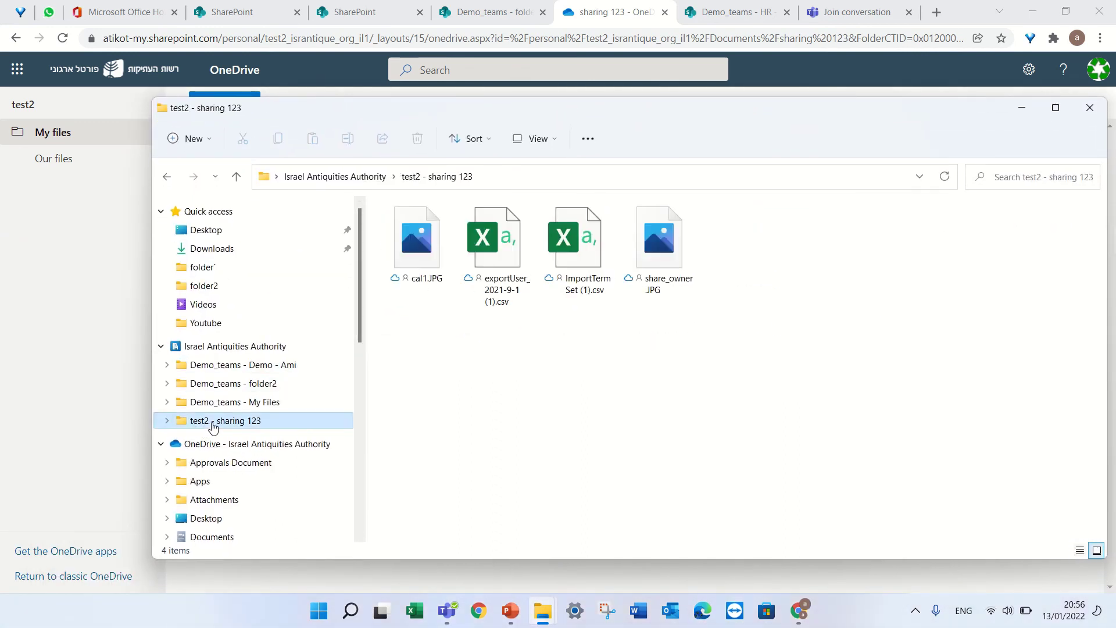